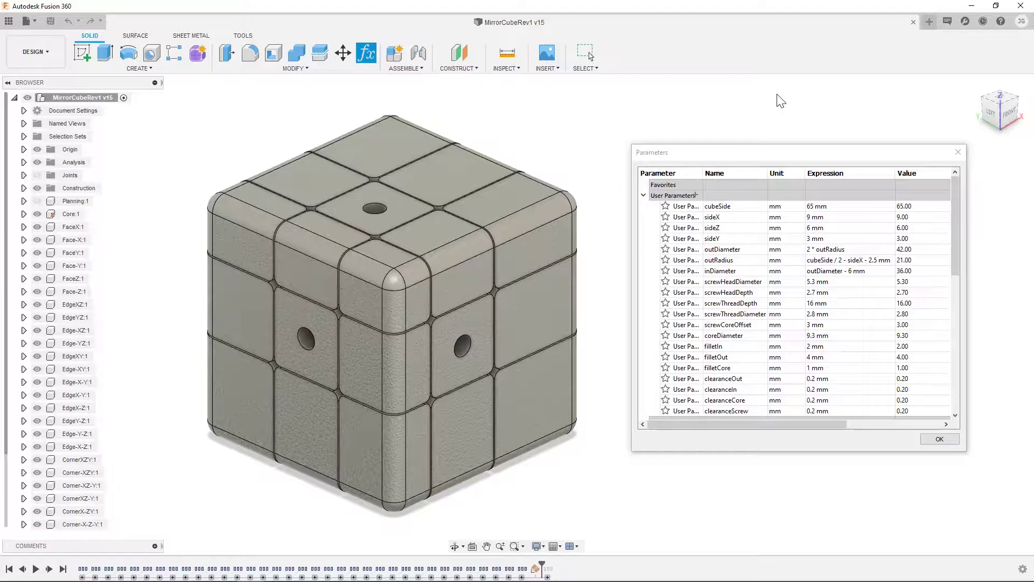
Step: Orbit the cube to a near side view of the model
middle_click_drag(483, 155, 649, 138, "shift")
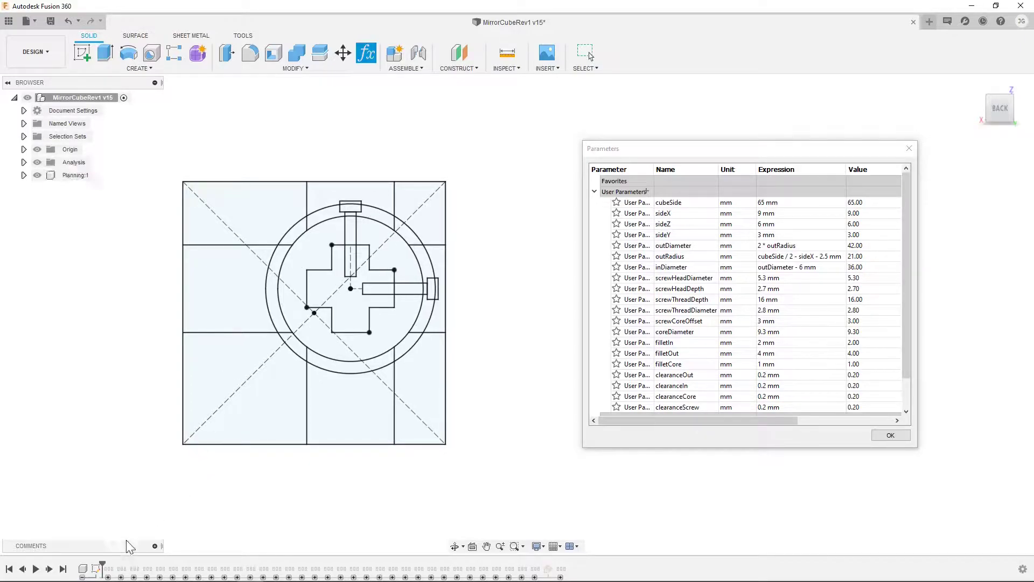
Step: Open the Planning sketch from the timeline for editing
left_click(96, 568)
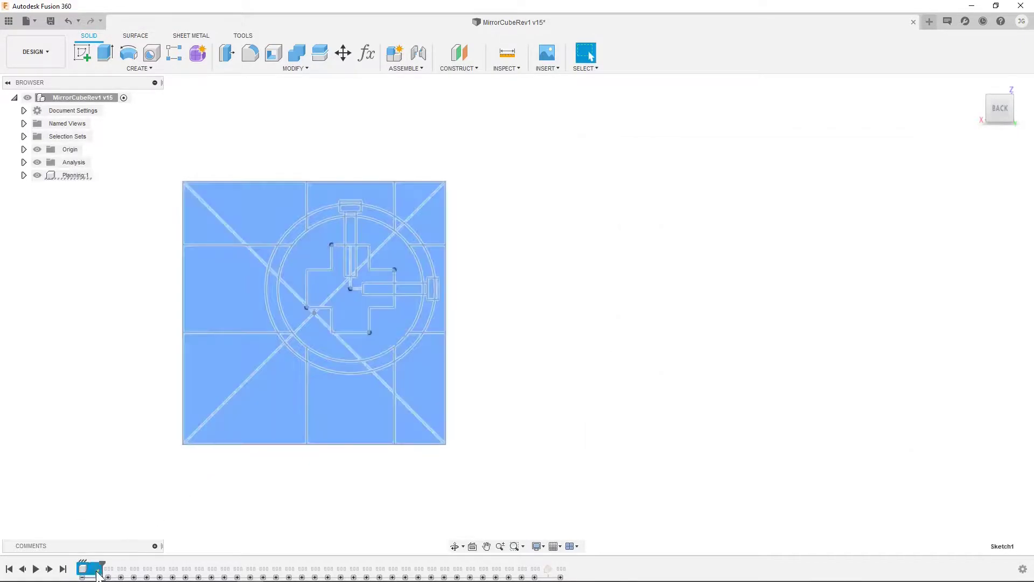
right_click(96, 569)
left_click(119, 462)
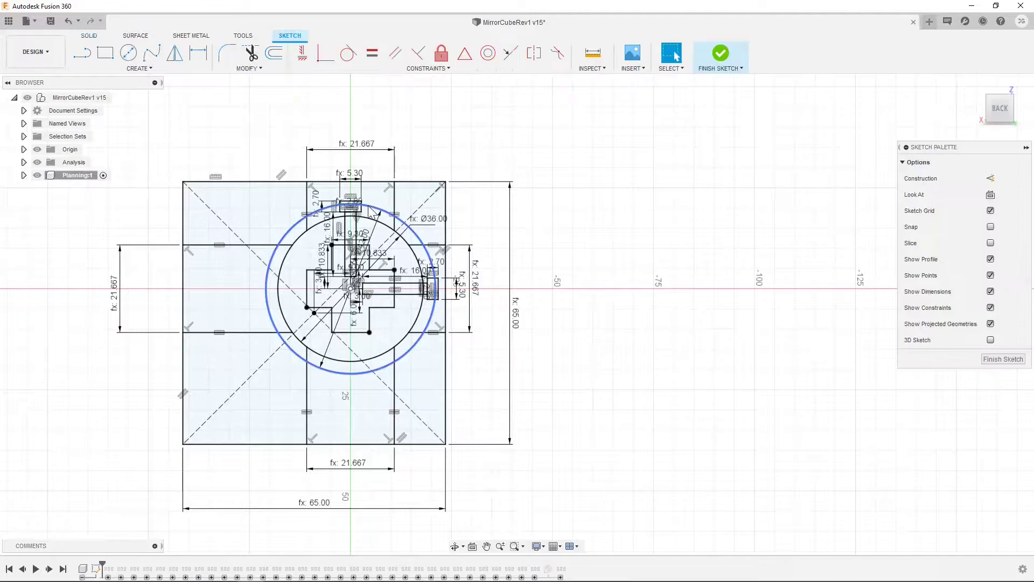
Step: Zoom and pan around the Planning sketch's dimensions and circle, then finish it unchanged
scroll(463, 240, "up", 3)
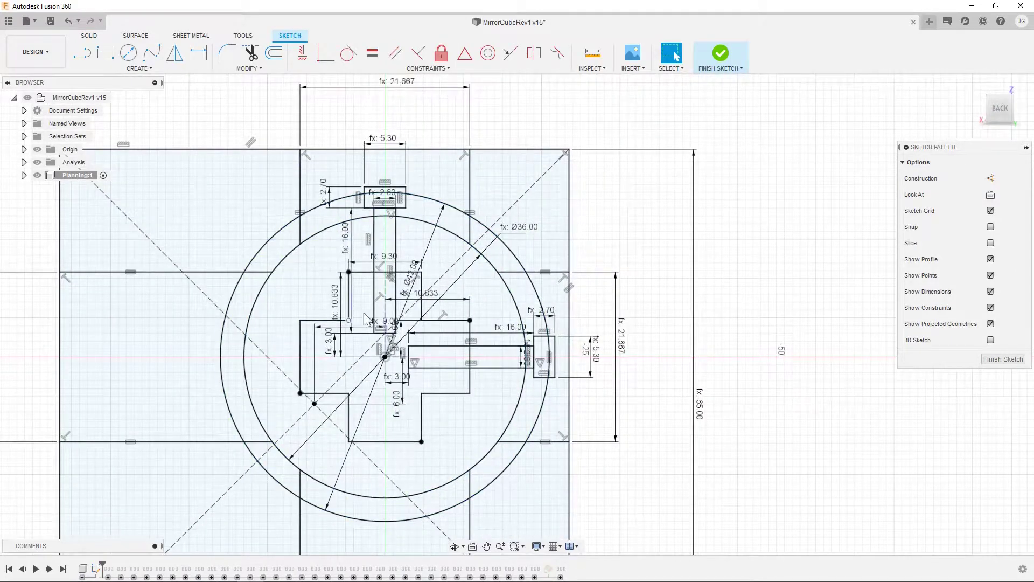
scroll(593, 216, "down", 1)
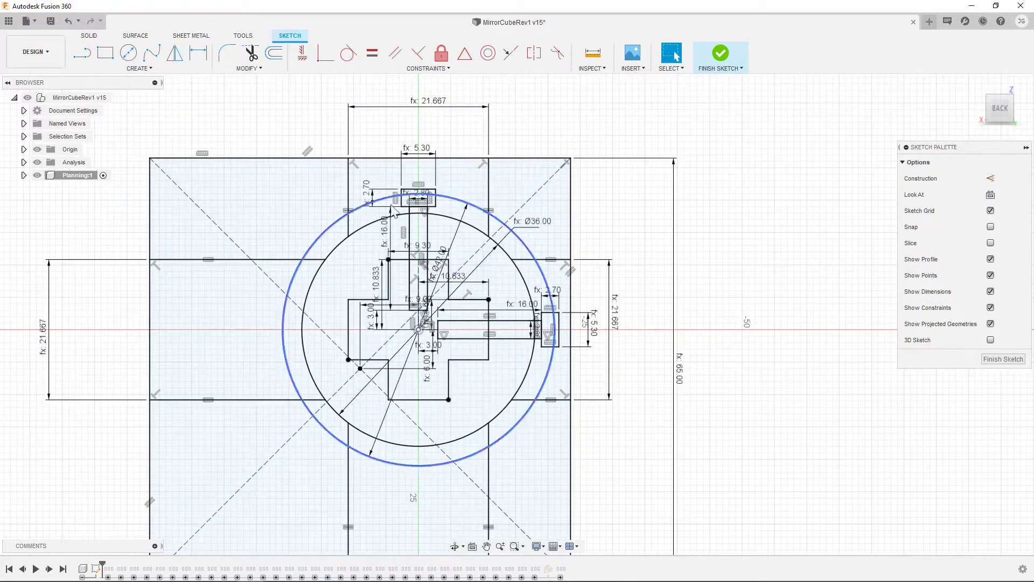
scroll(474, 243, "up", 2)
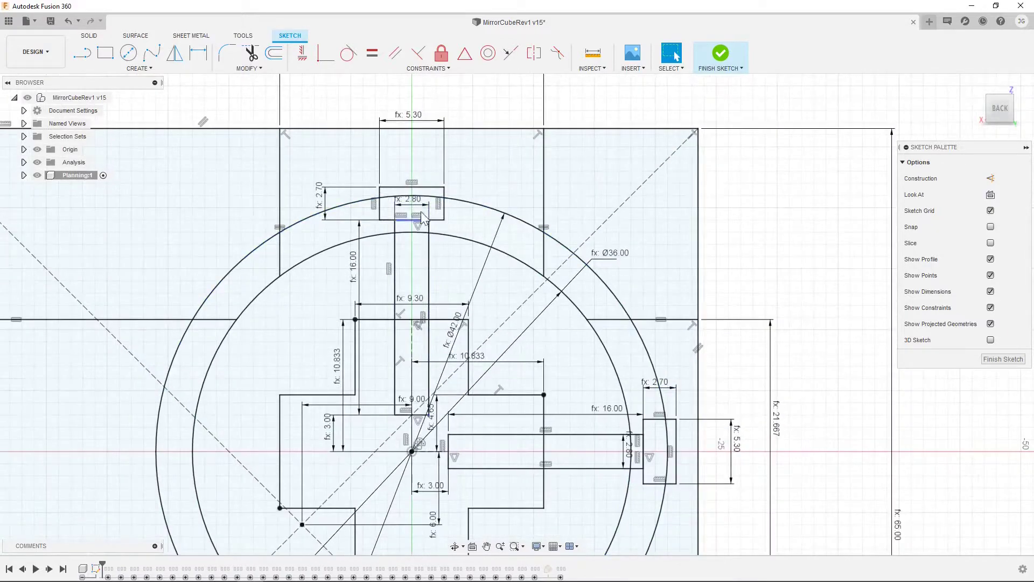
scroll(630, 359, "up", 1)
scroll(631, 358, "up", 2)
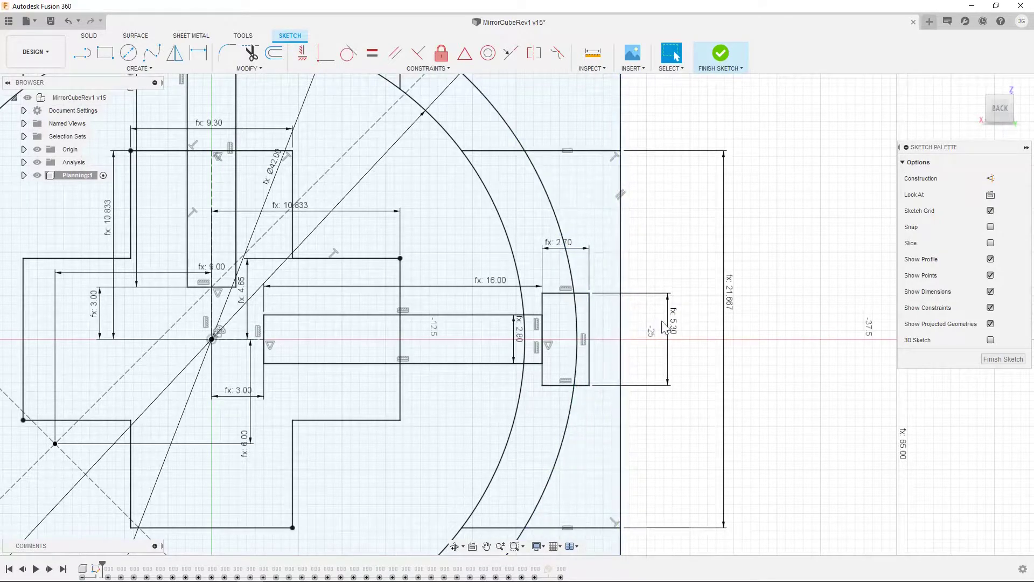
scroll(383, 264, "down", 3)
scroll(384, 264, "up", 1)
middle_click_drag(469, 141, 487, 198)
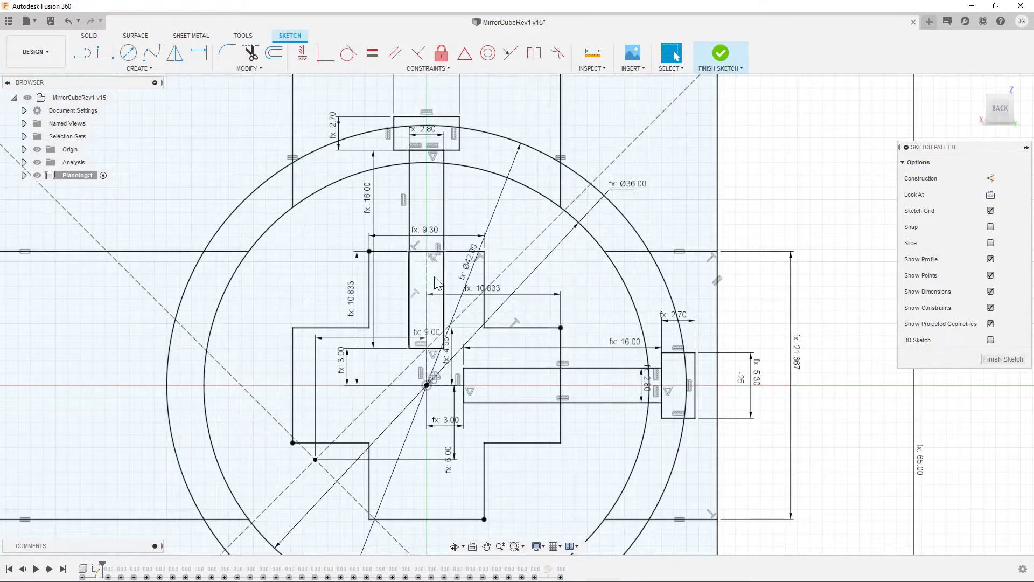
scroll(380, 153, "down", 3)
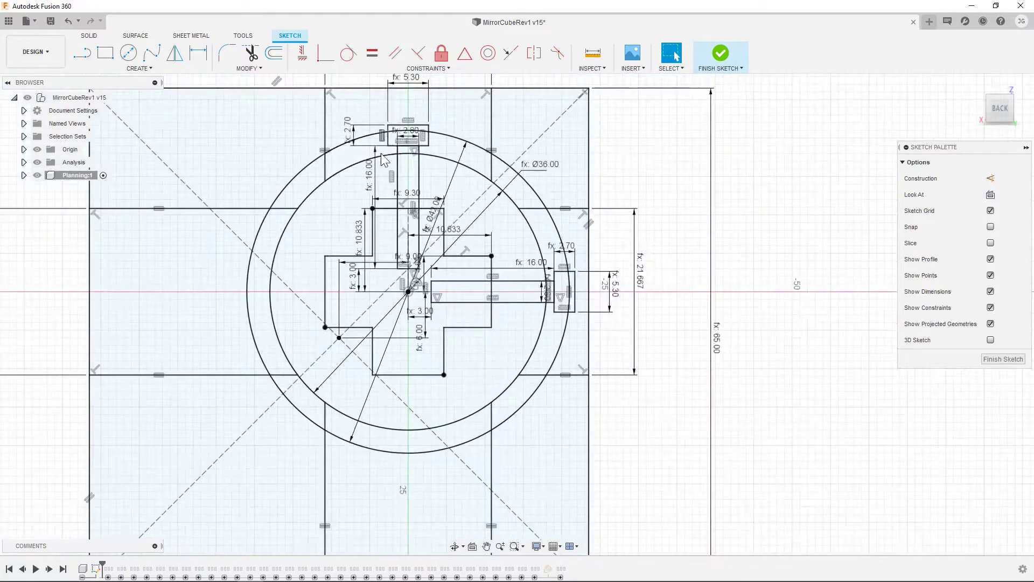
left_click(716, 56)
scroll(519, 257, "down", 3)
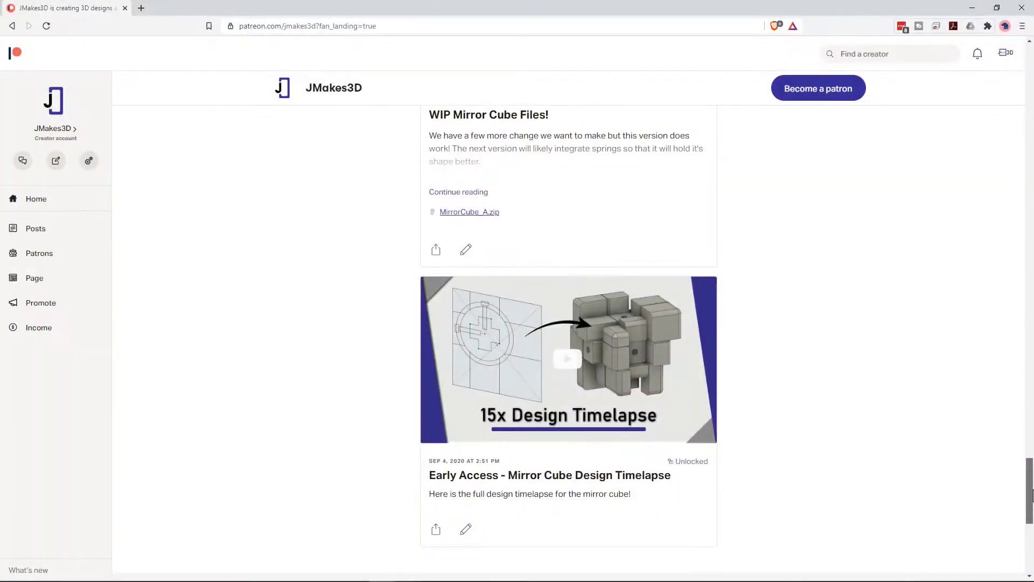
Step: Scroll the Patreon page to the WIP Mirror Cube Files and timelapse posts
scroll(1032, 490, "up", 1)
left_click_drag(1032, 490, 1029, 463)
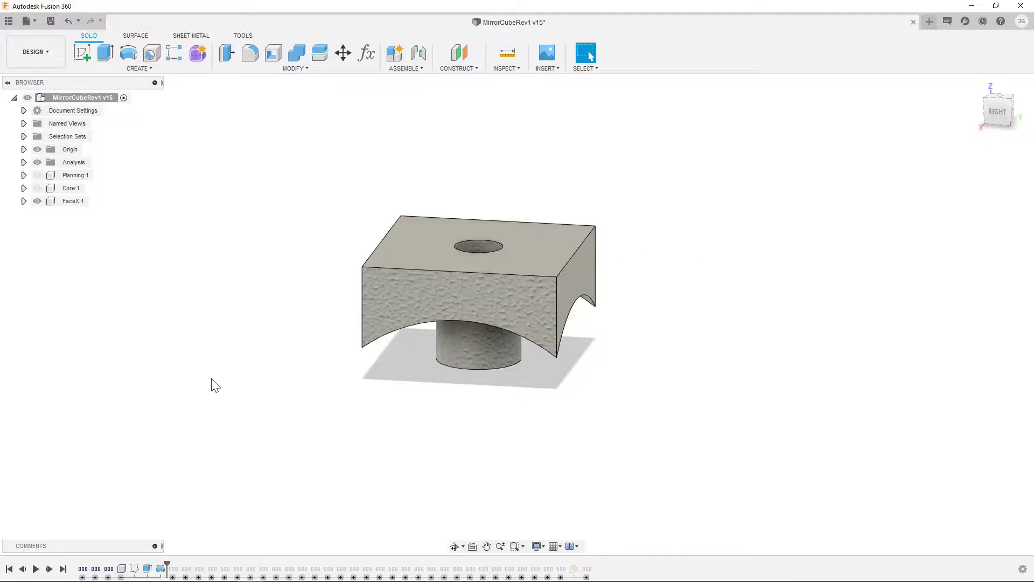
Step: Edit the FaceX sketch to view the expressions behind its 21.667 and 23.50 dimensions, then finish it
right_click(135, 568)
left_click(162, 461)
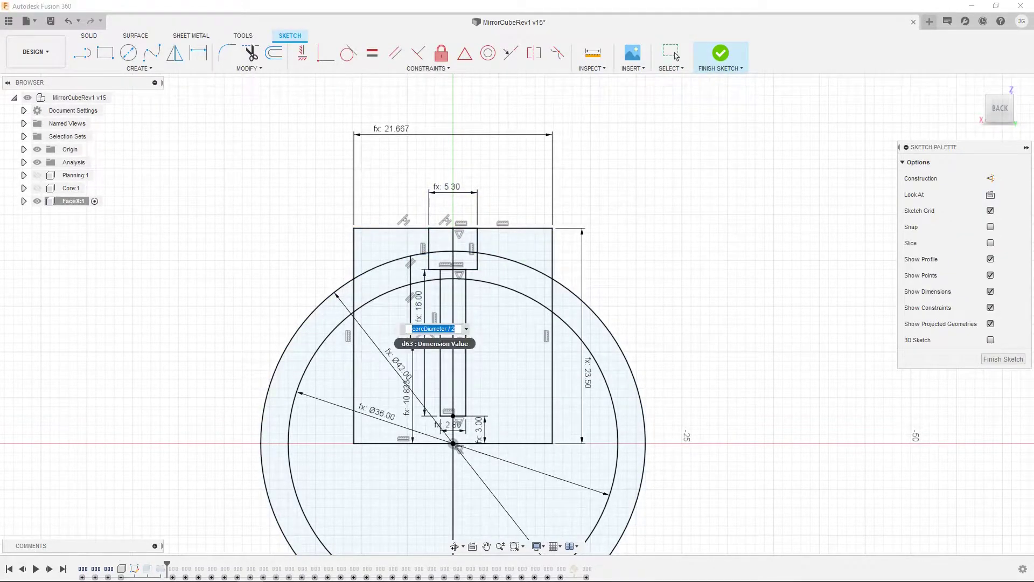
double_click(392, 129)
key("Return")
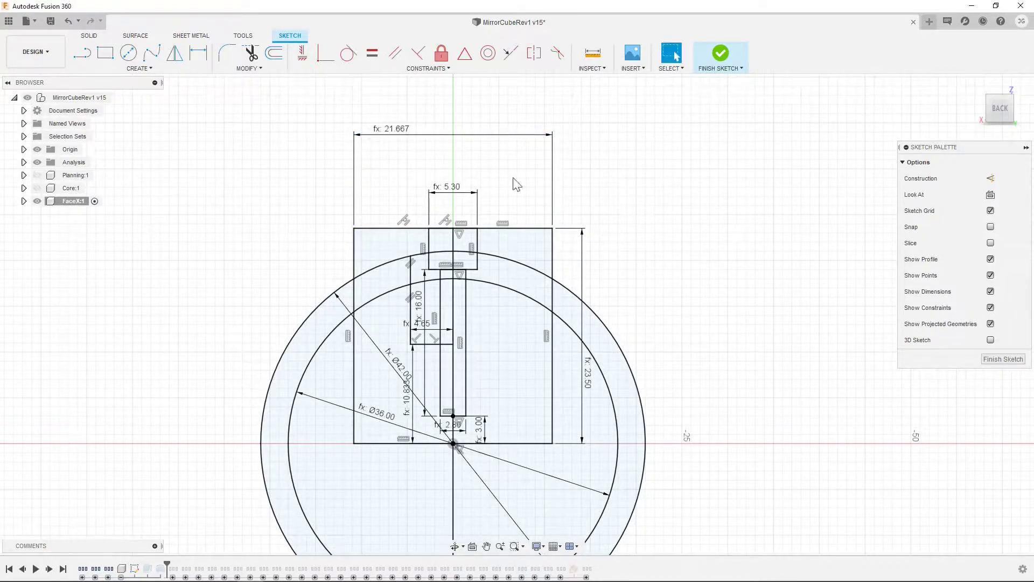
double_click(588, 386)
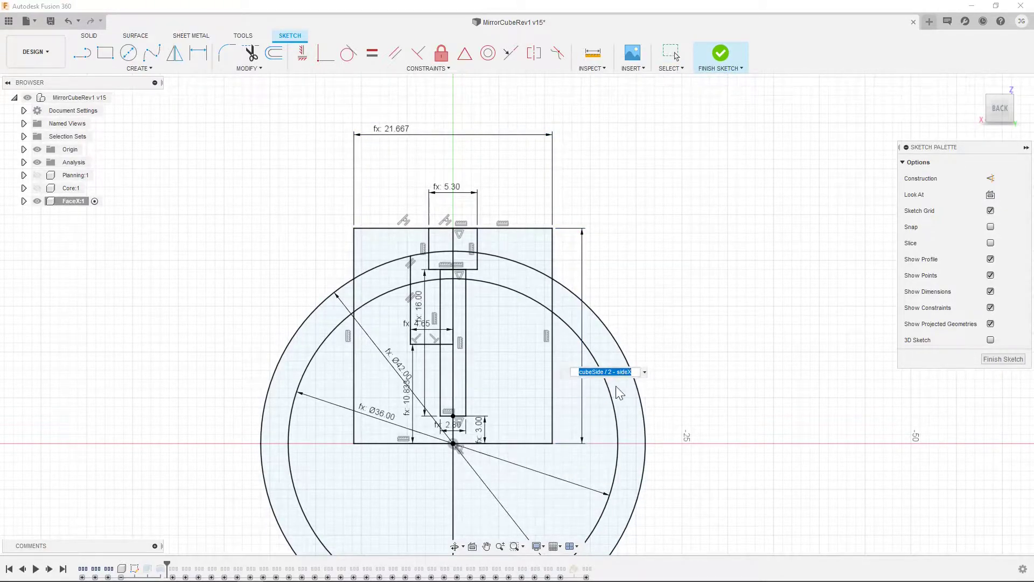
key("Return")
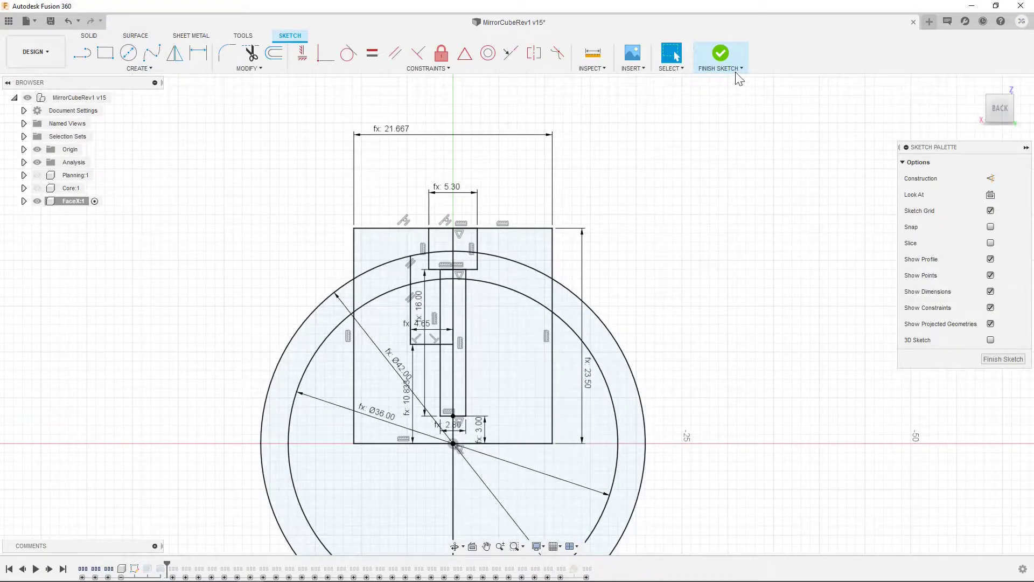
left_click(736, 55)
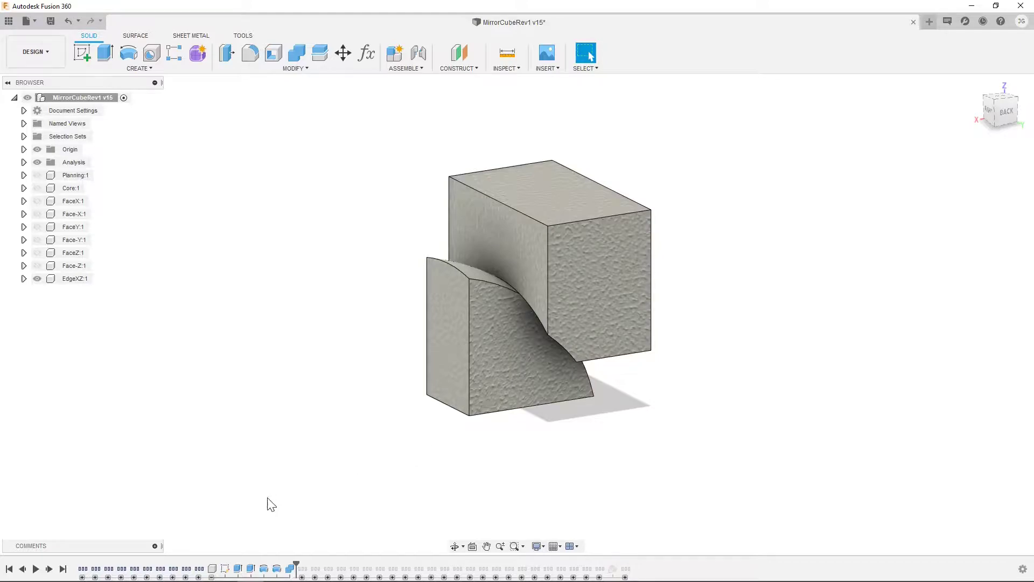
Step: Edit the EdgeXZ sketch to view the expressions behind its 26.50 and 23.50 dimensions, then finish it
right_click(226, 568)
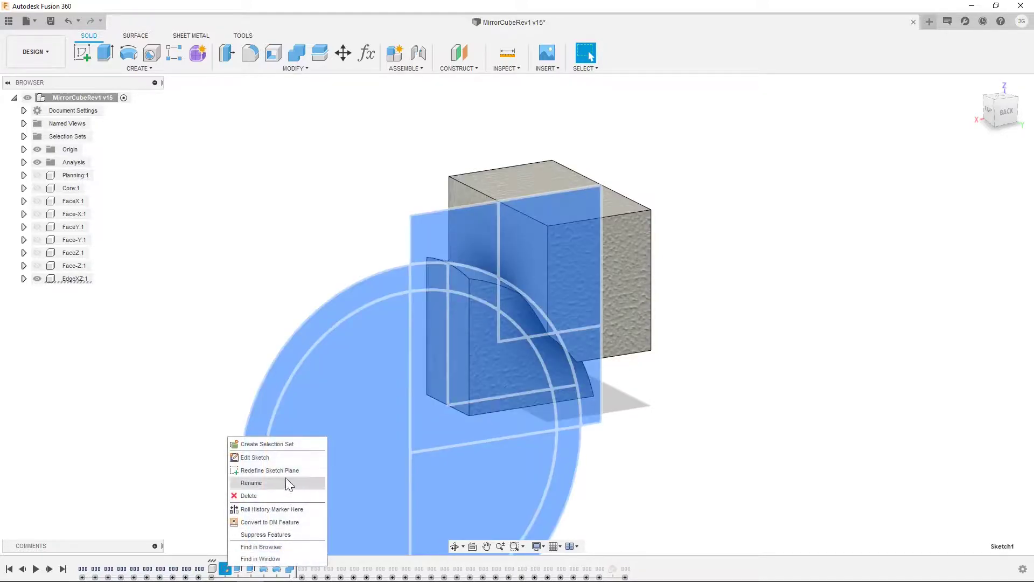
left_click(282, 457)
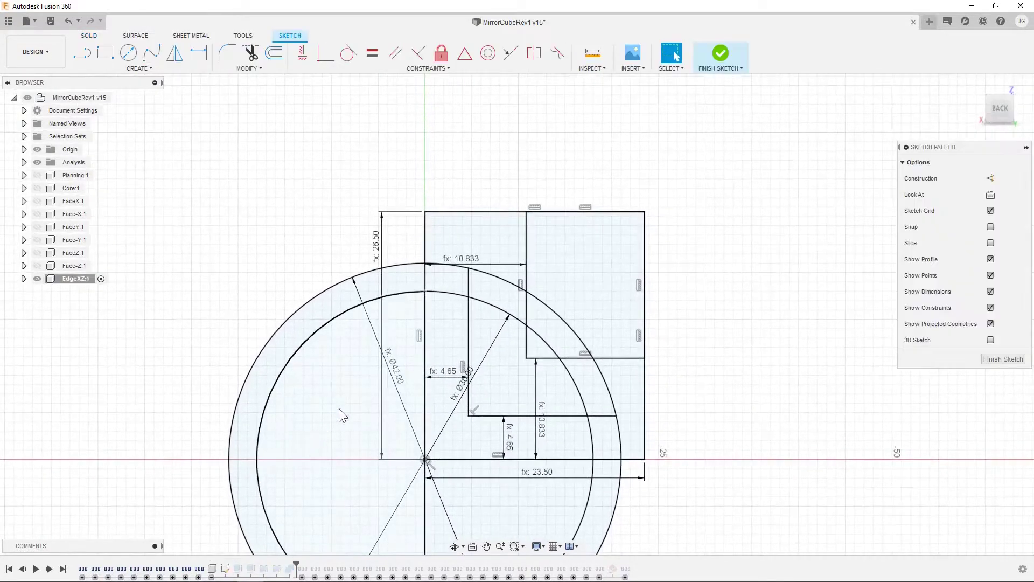
double_click(377, 242)
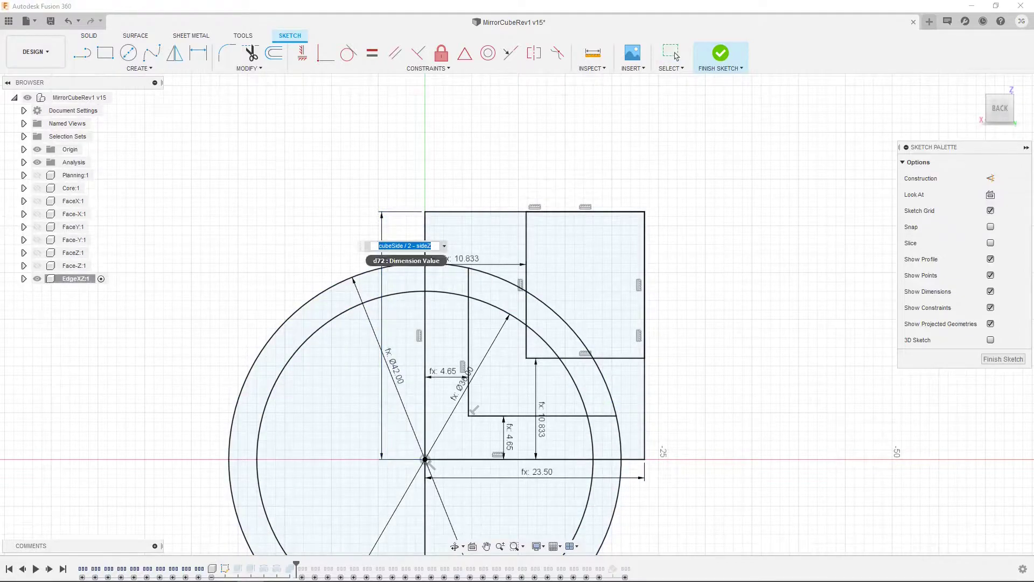
key("Return")
double_click(543, 471)
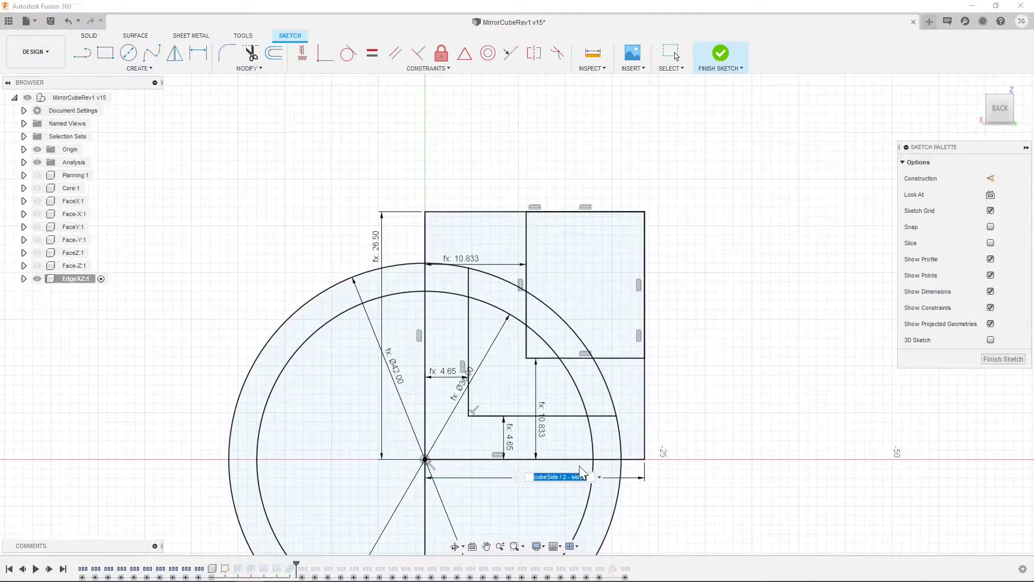
key("Return")
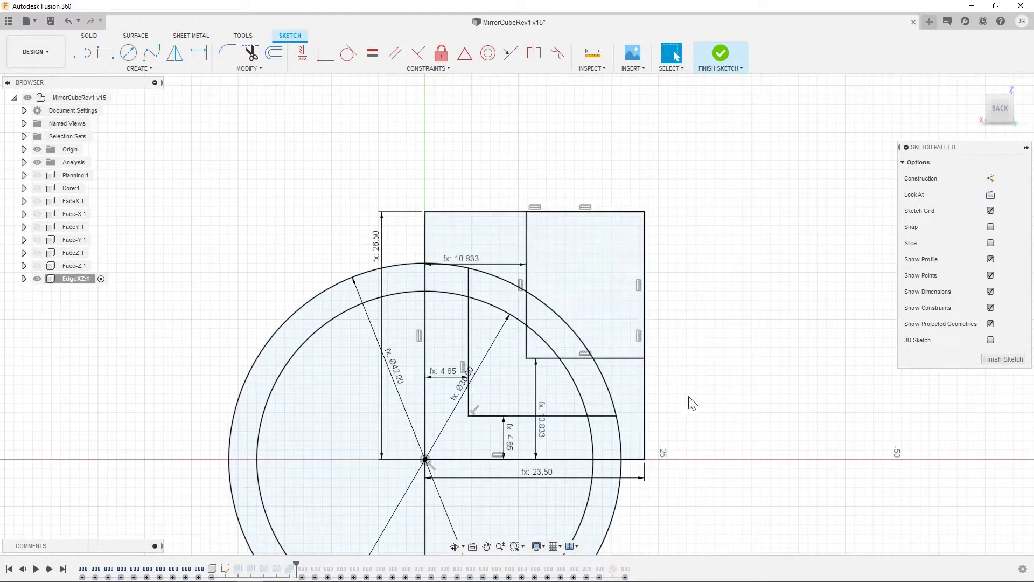
scroll(688, 402, "down", 2)
left_click(720, 78)
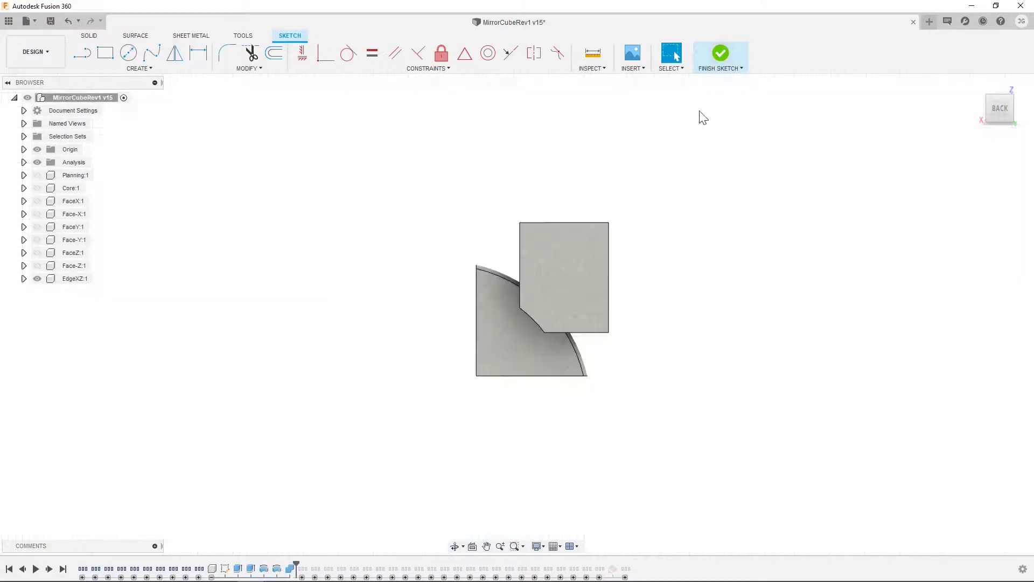
Step: Orbit to a 3D view and step through Extrude2, Extrude3, Revolve5 and Combine2 in the history
middle_click_drag(636, 300, 665, 317, "shift")
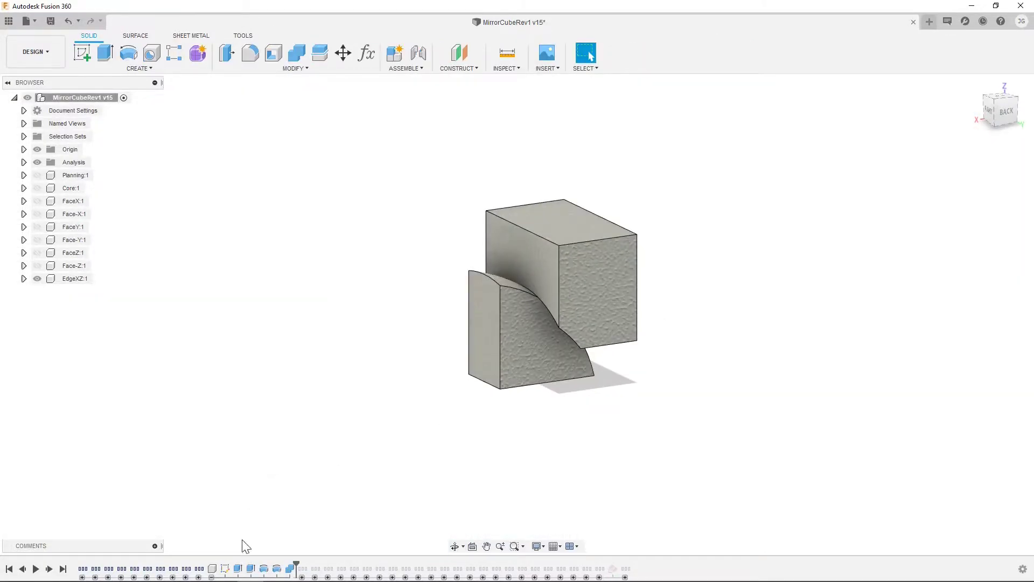
left_click(238, 569)
left_click(251, 569)
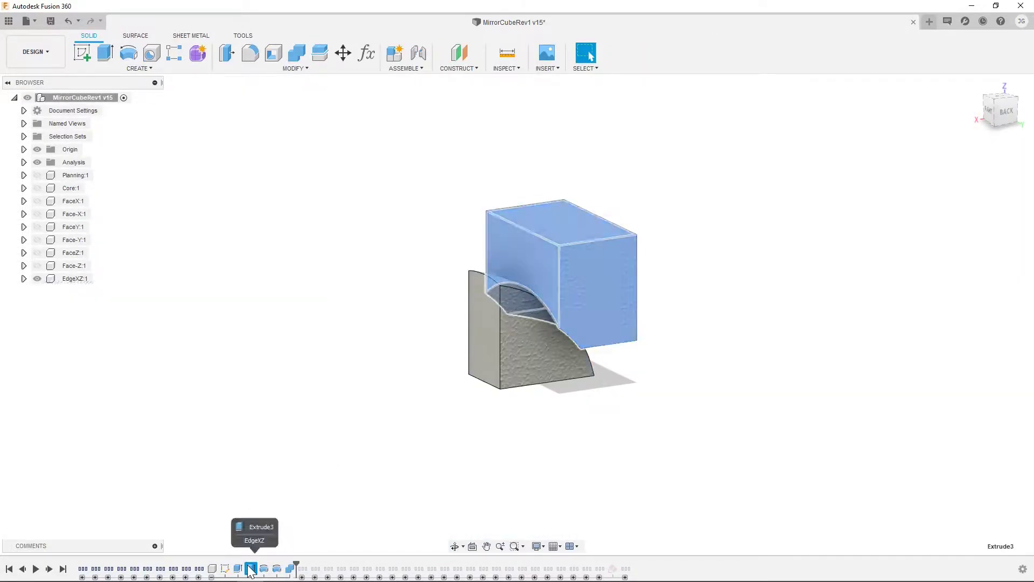
left_click(264, 569)
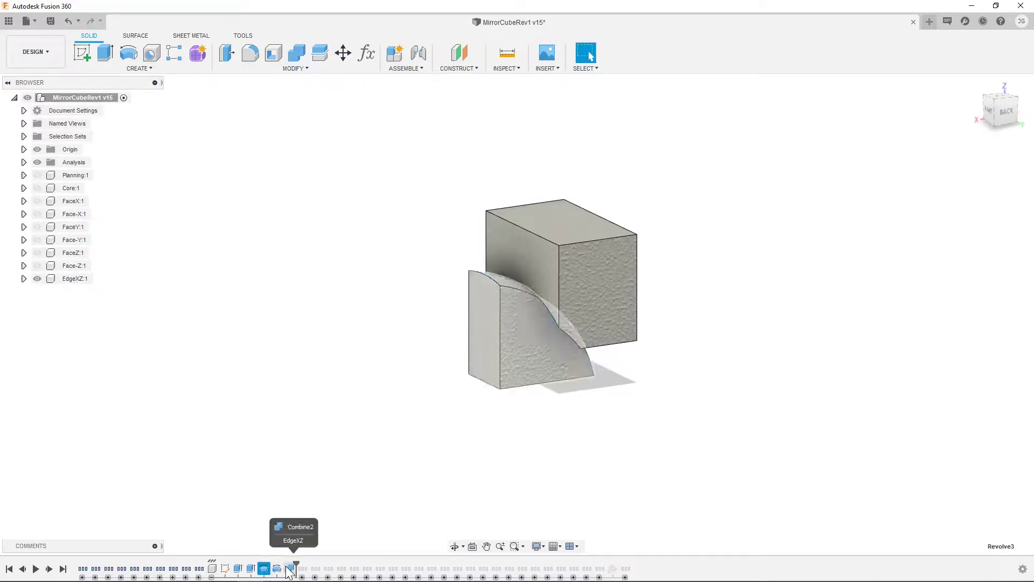
left_click(277, 569)
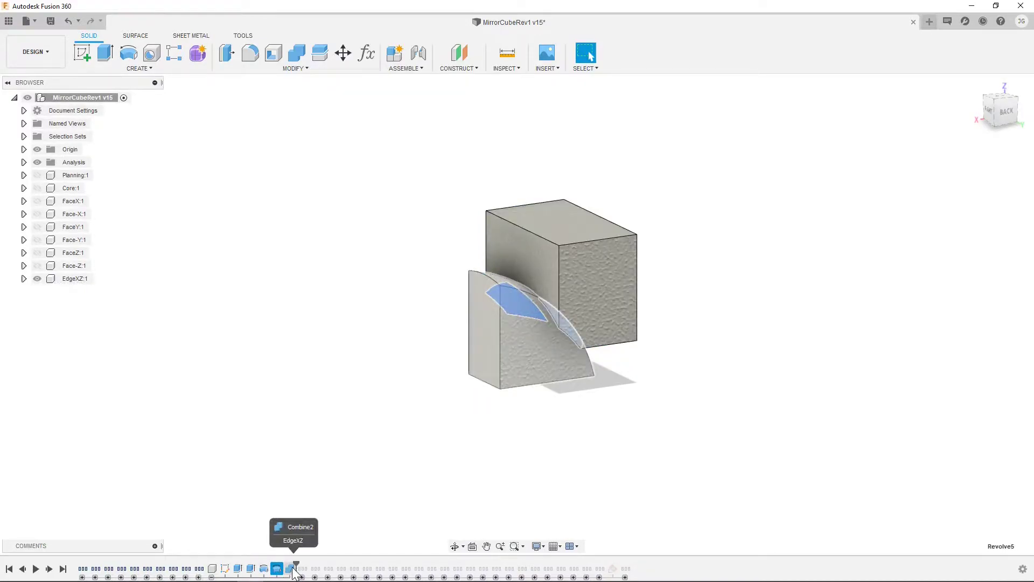
left_click(291, 569)
scroll(624, 225, "up", 3)
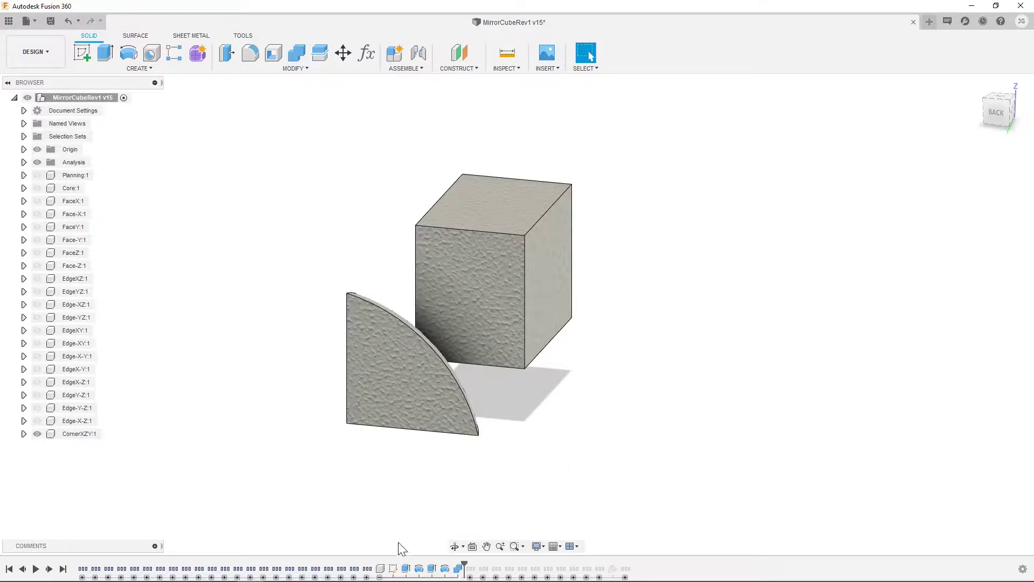
Step: Edit the CornerXZY sketch, inspect the Ø36 circle and 26.50 dimension expression, then finish it
right_click(393, 568)
left_click(421, 461)
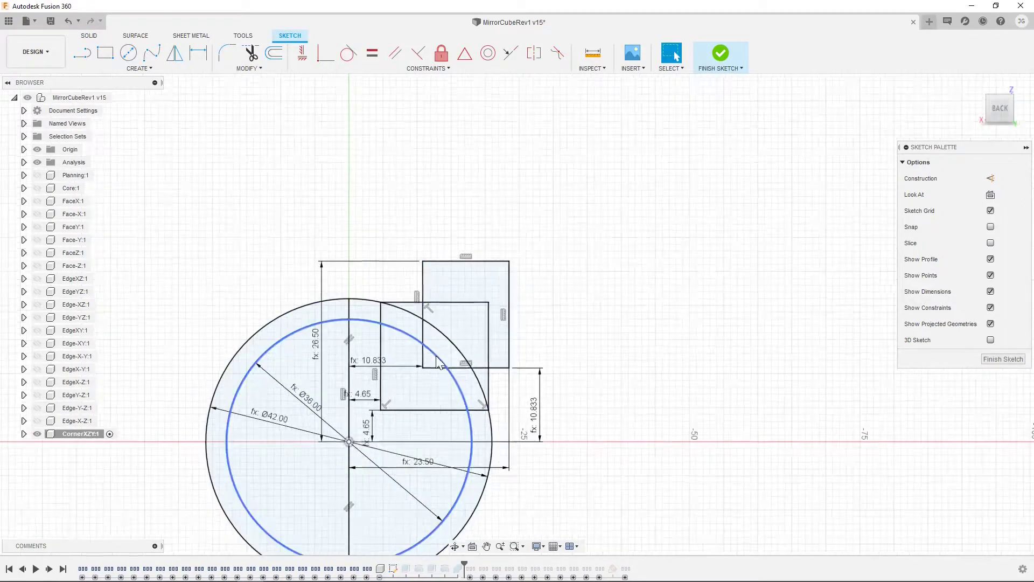
scroll(437, 364, "up", 1)
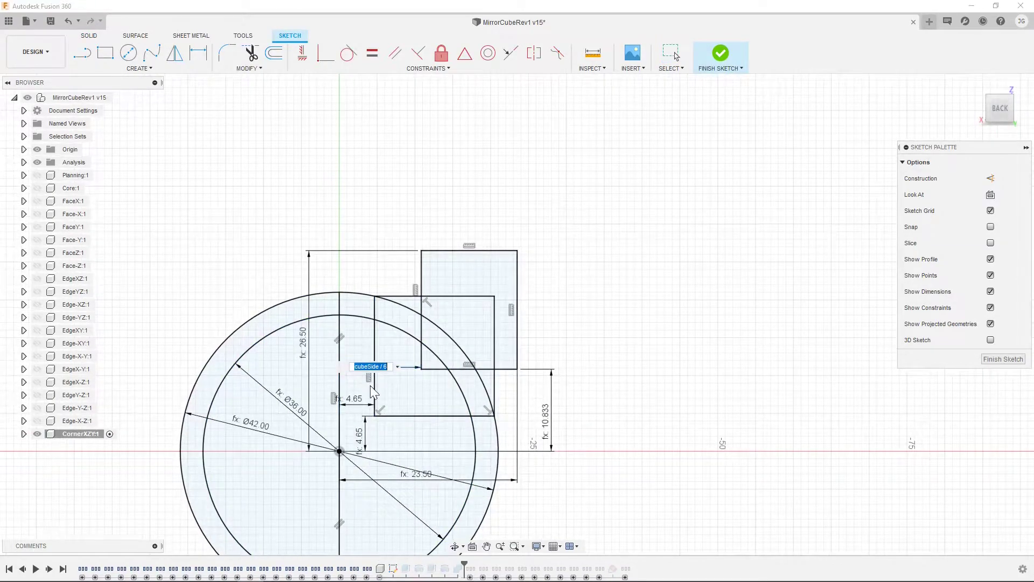
left_click(378, 319)
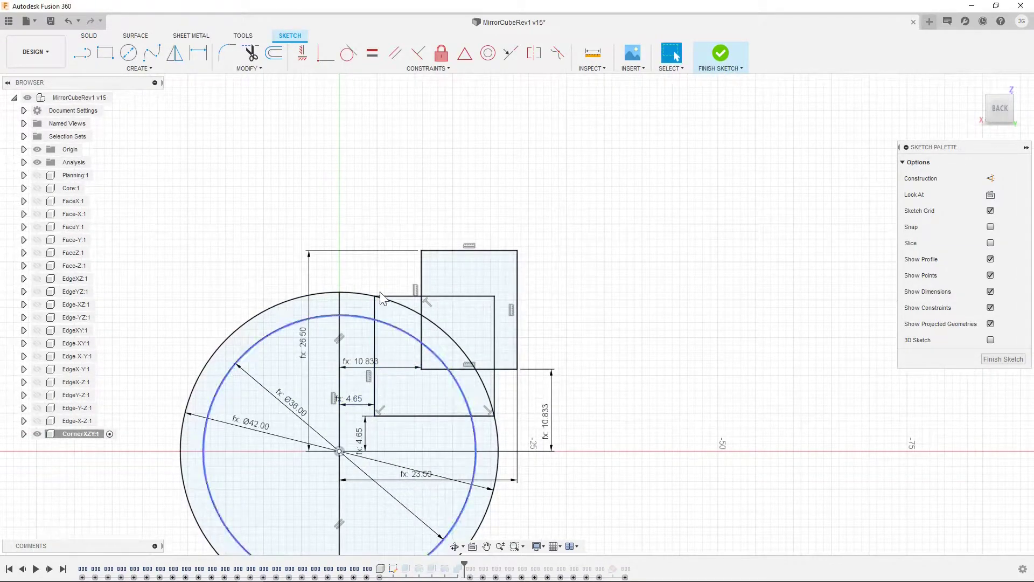
left_click(377, 257)
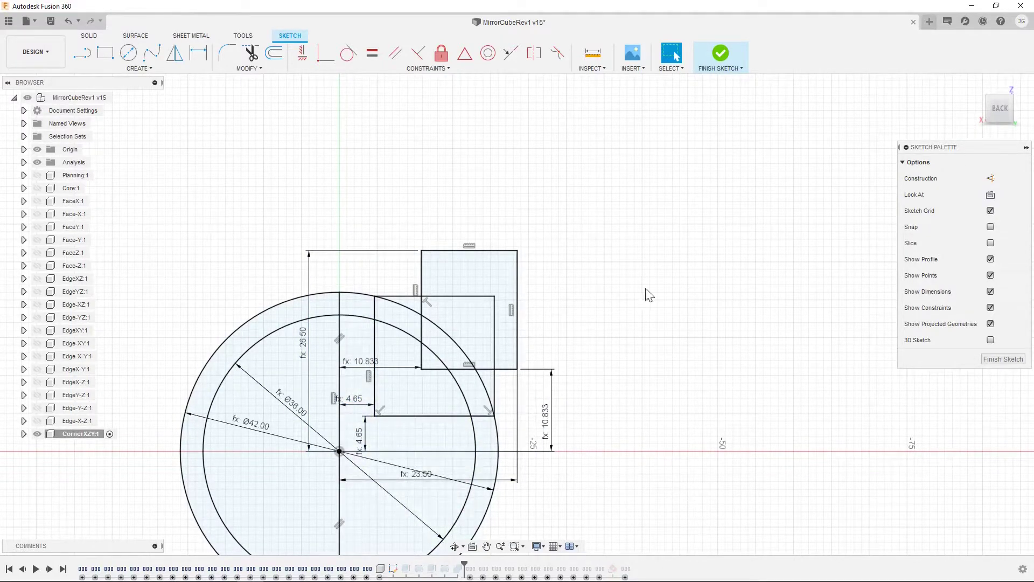
scroll(592, 297, "up", 2)
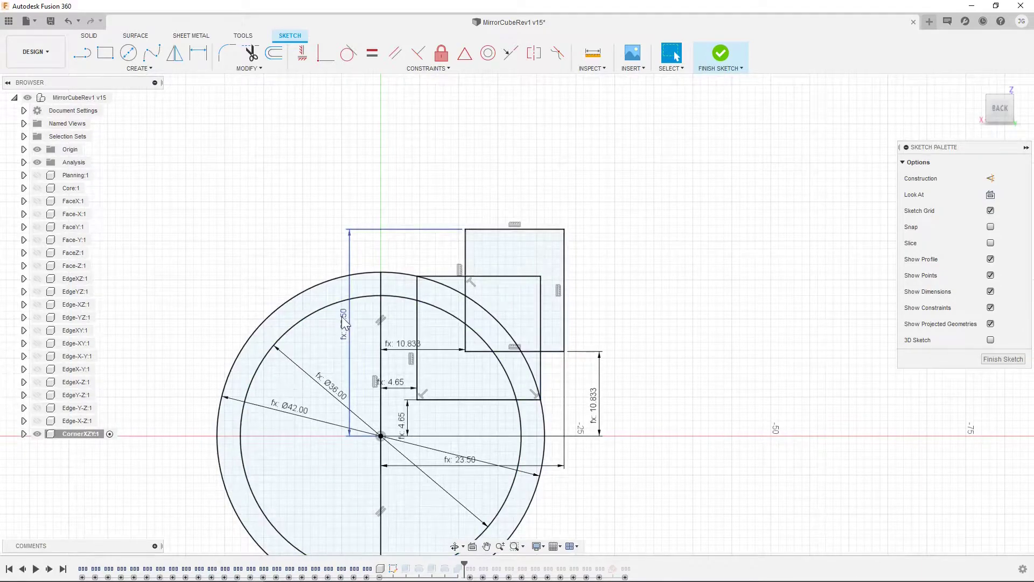
double_click(344, 323)
key("Escape")
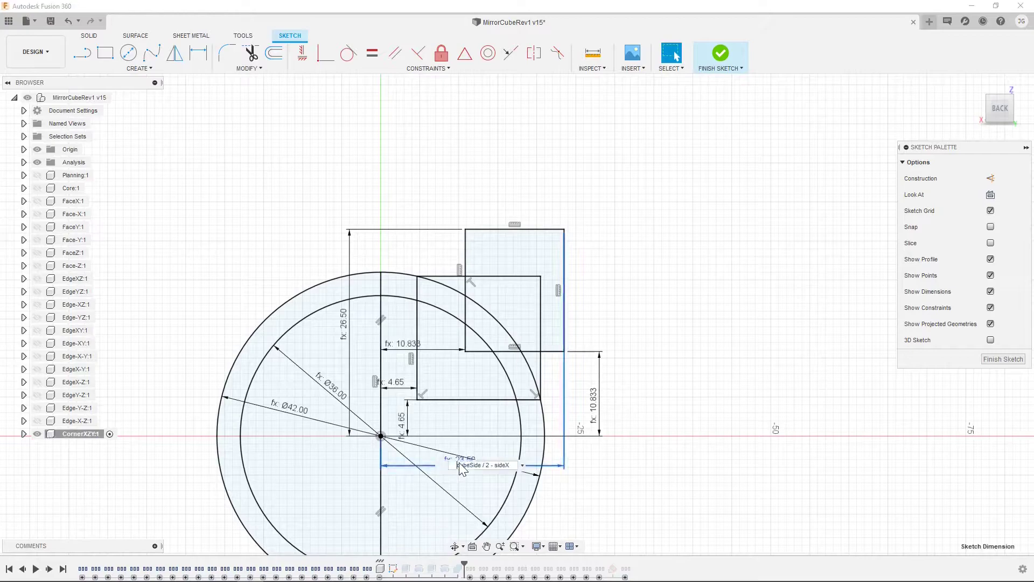
left_click(718, 60)
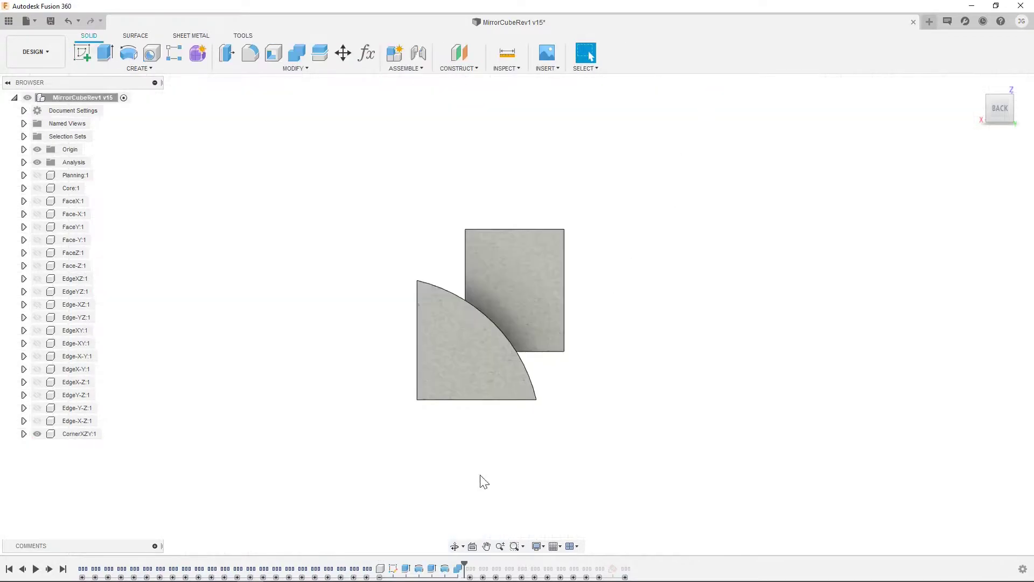
Step: Reopen the Extrude1 feature, orbit to view the extrusion, and cancel without changes
right_click(405, 570)
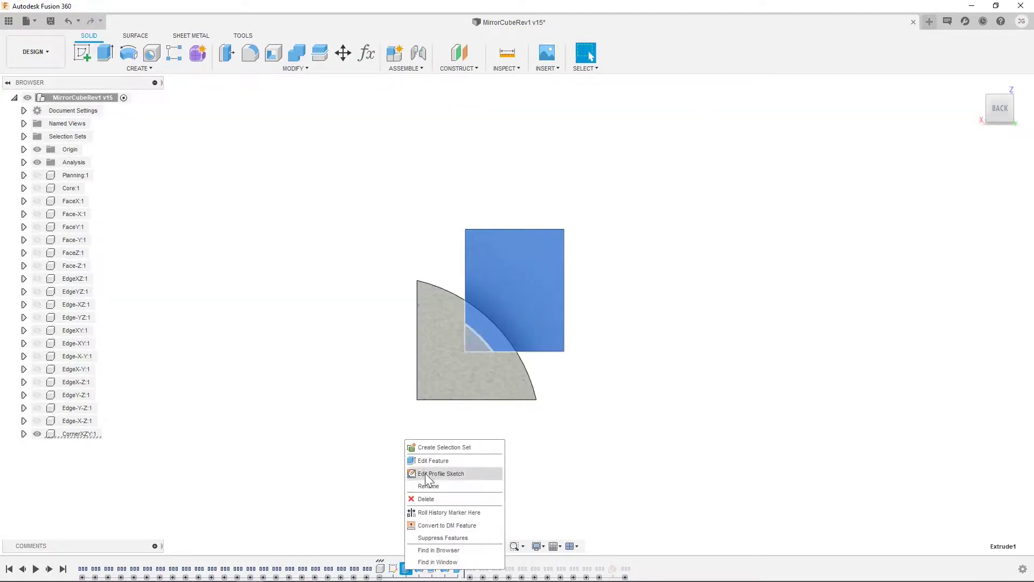
left_click(425, 469)
middle_click_drag(612, 376, 576, 384, "shift")
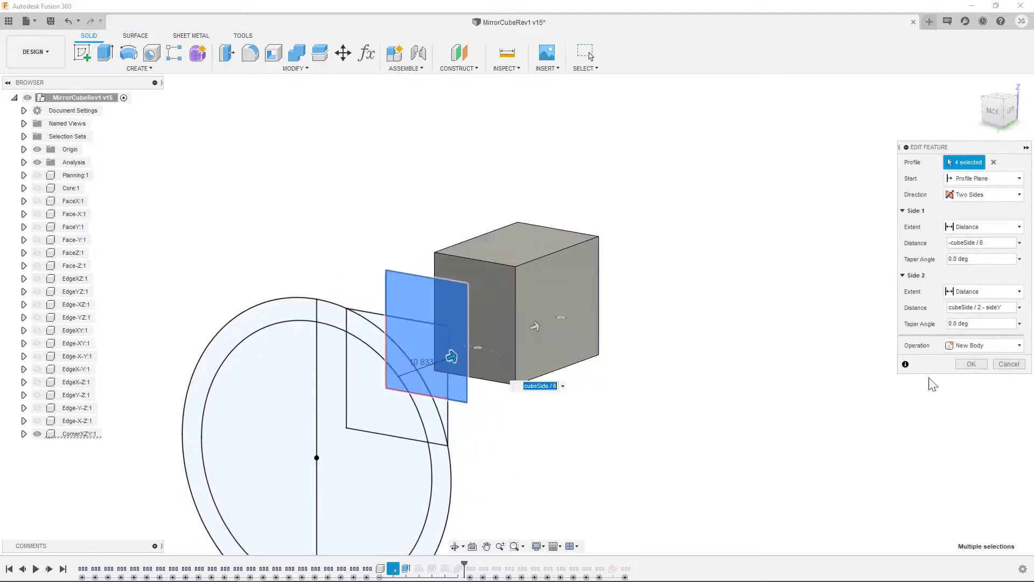
left_click(1007, 365)
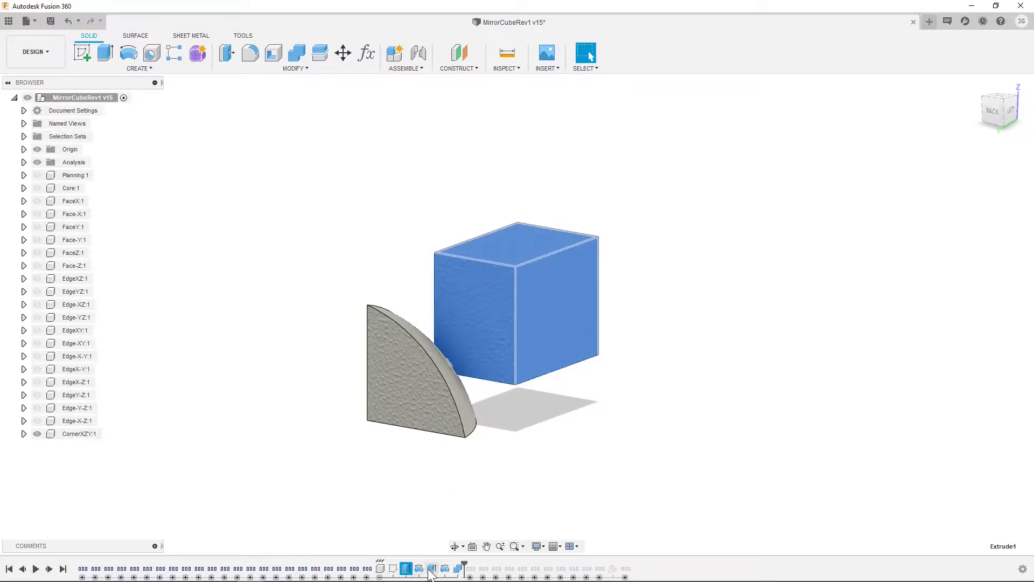
Step: Highlight Extrude3 and Revolve3 in the timeline, then clear the selection
left_click(427, 571)
left_click(445, 569)
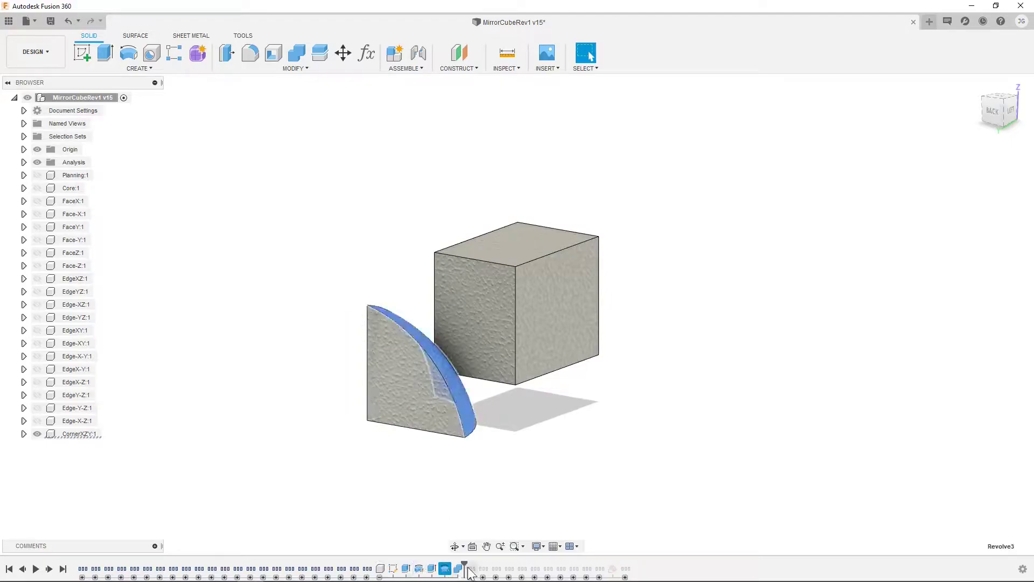
key("Escape")
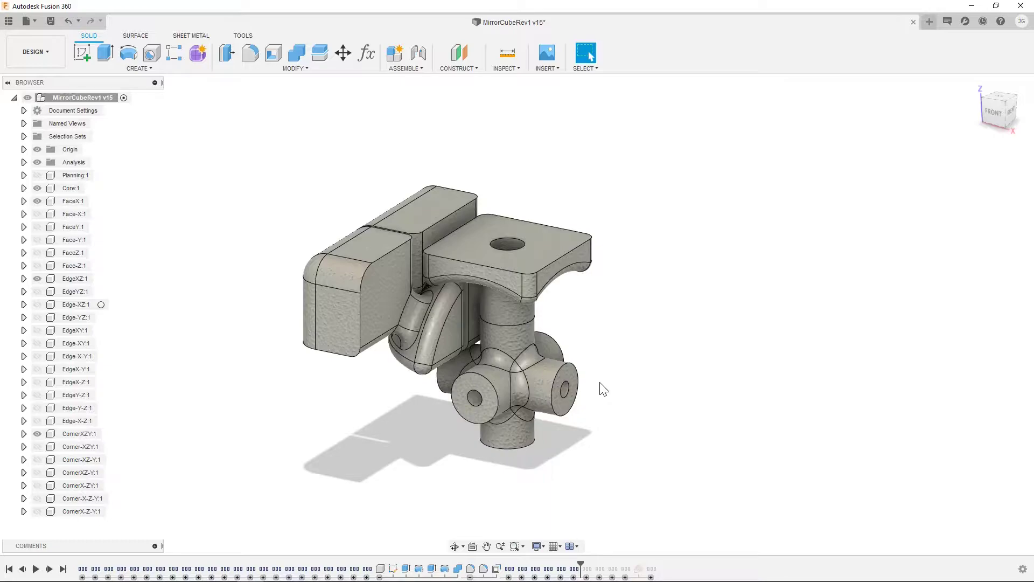
Step: Scroll through the user parameters table and close the Parameters dialog
scroll(733, 353, "down", 1)
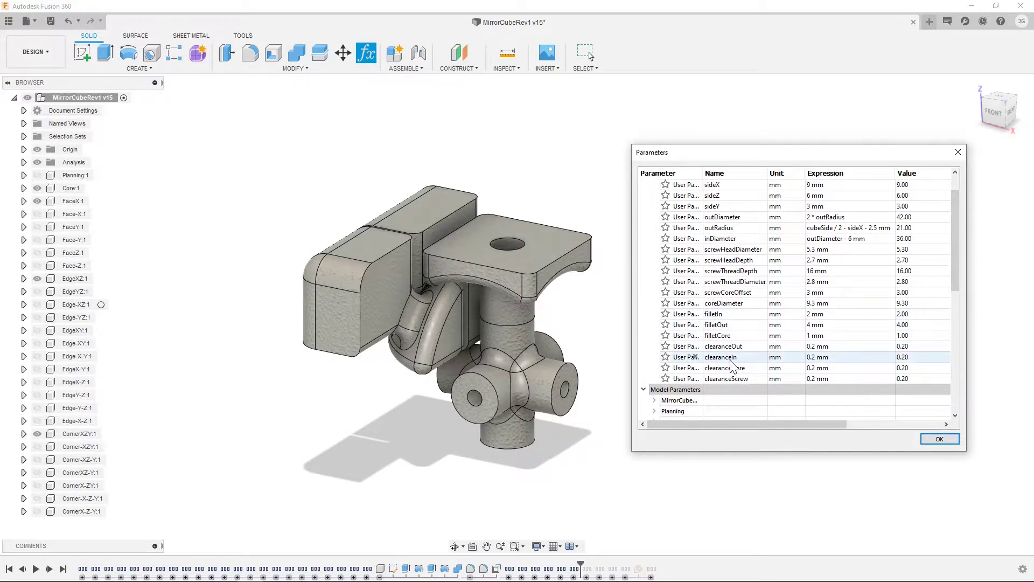
key("Escape")
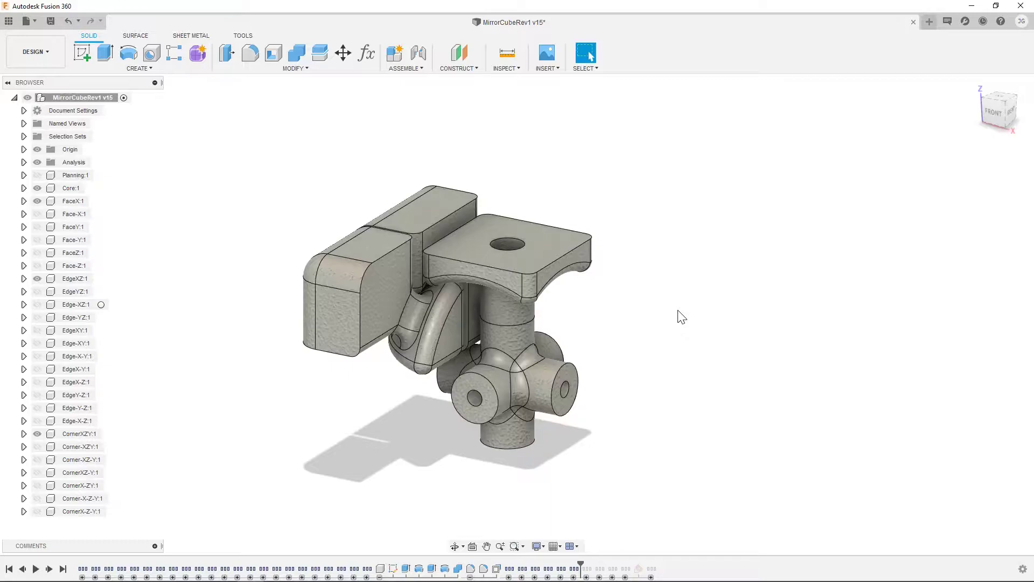
key("Return")
scroll(743, 317, "down", 2)
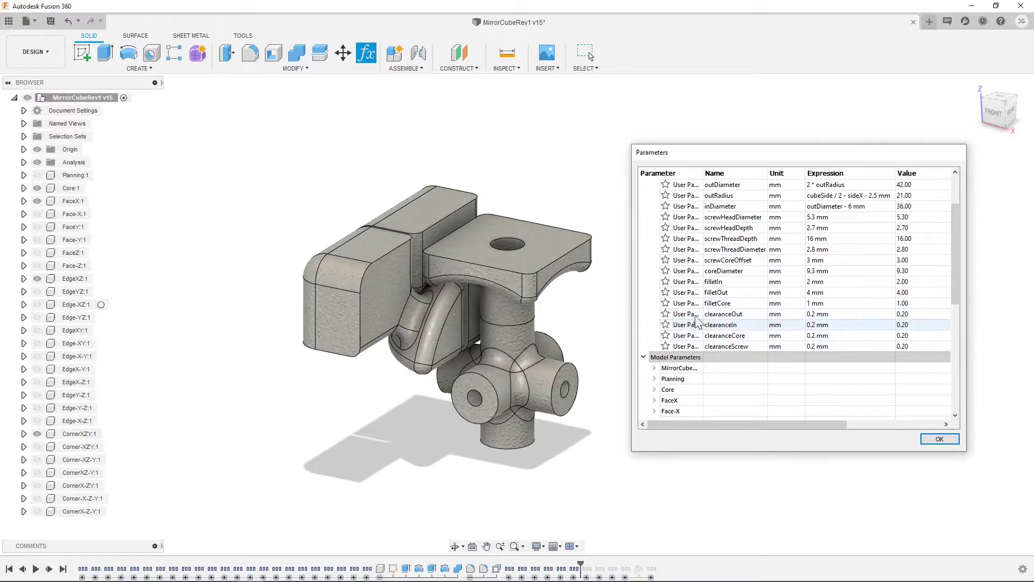
key("Return")
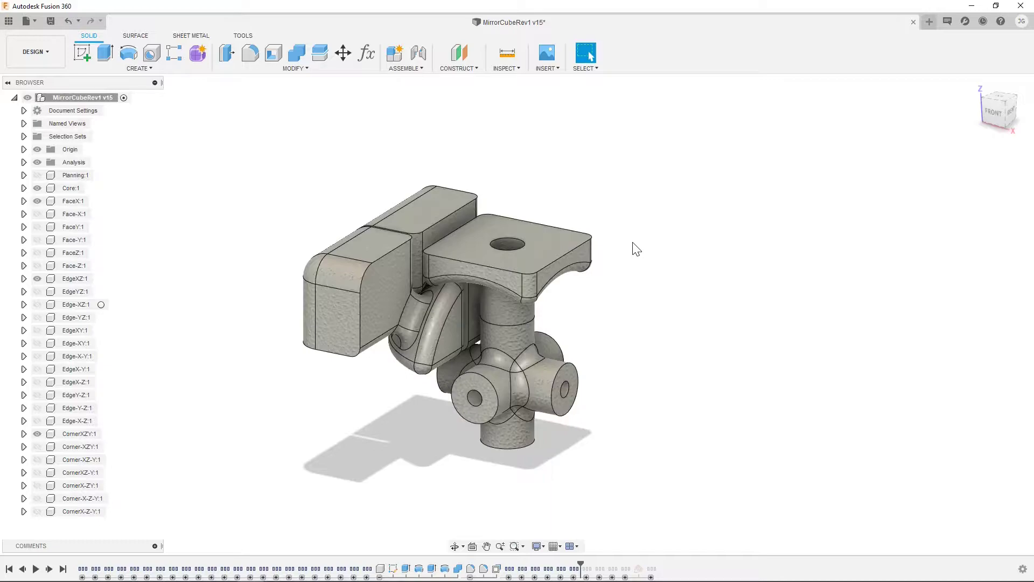
scroll(543, 256, "up", 2)
scroll(566, 231, "up", 3)
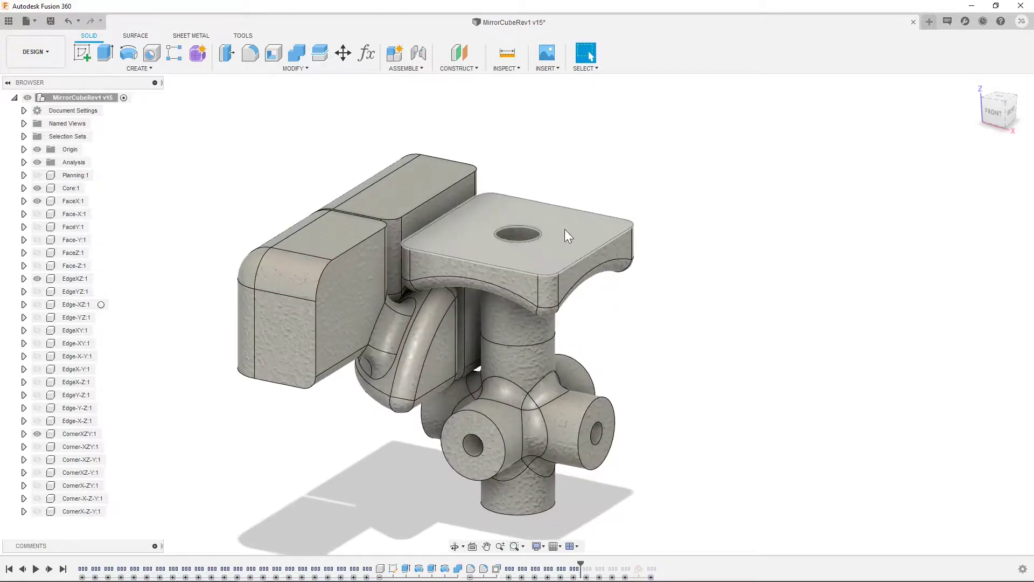
middle_click_drag(566, 230, 617, 214, "shift")
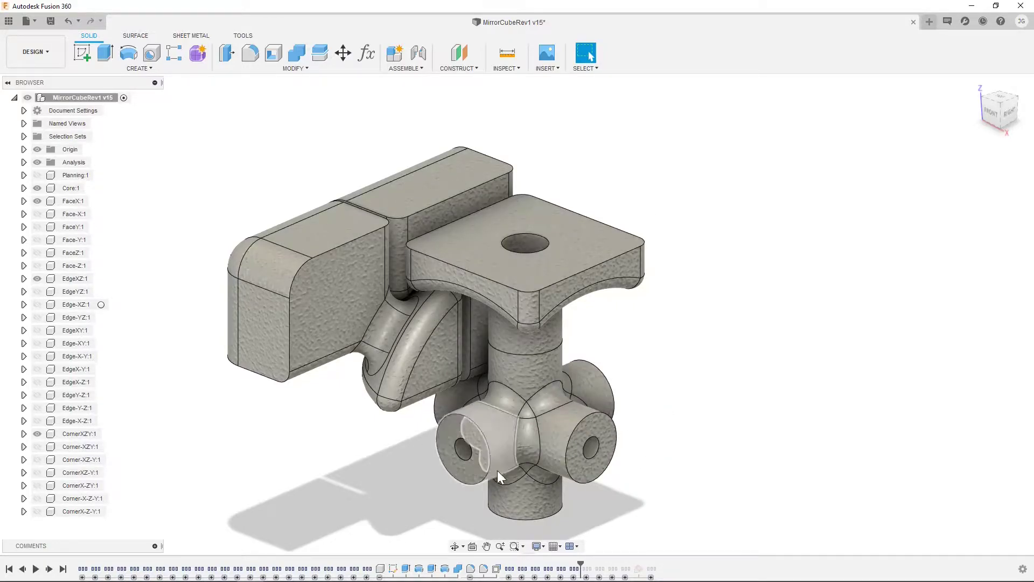
right_click(471, 570)
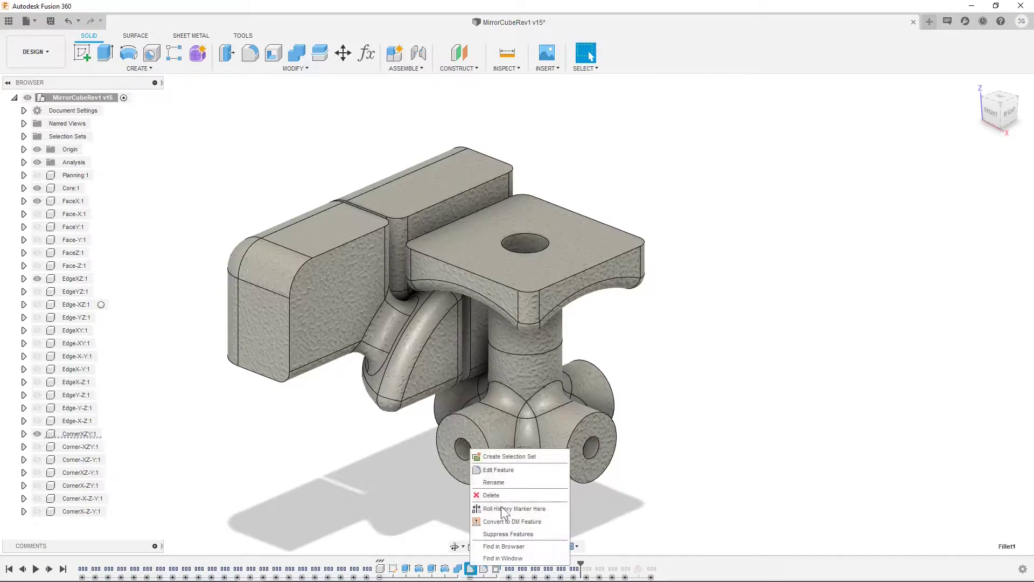
left_click(503, 470)
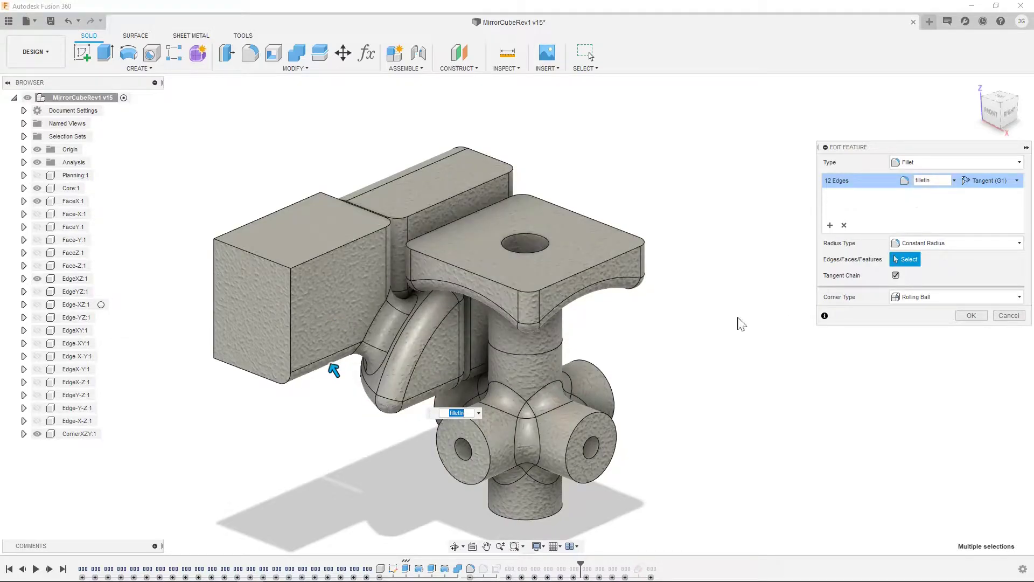
key("Return")
right_click(483, 569)
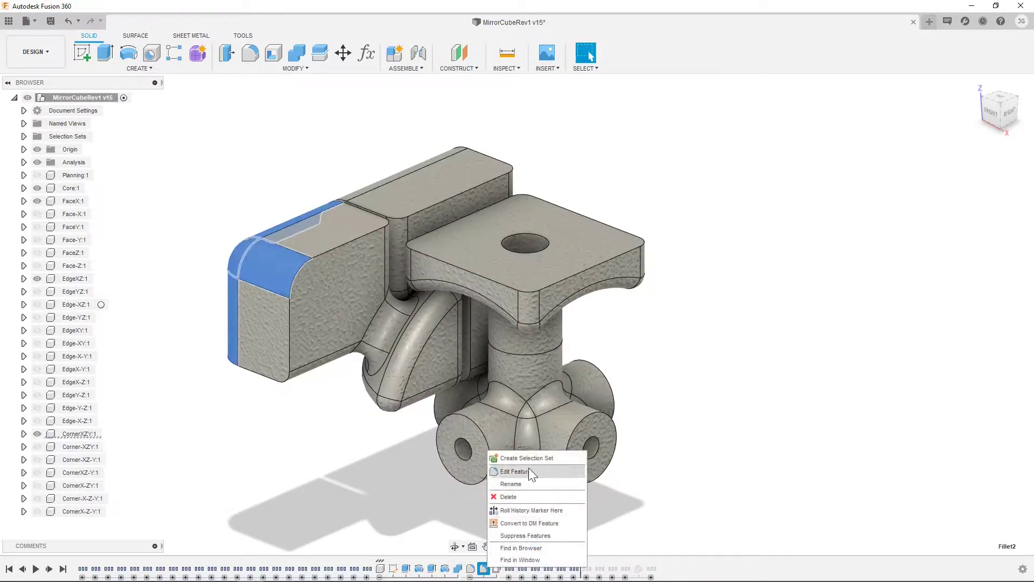
key("Escape")
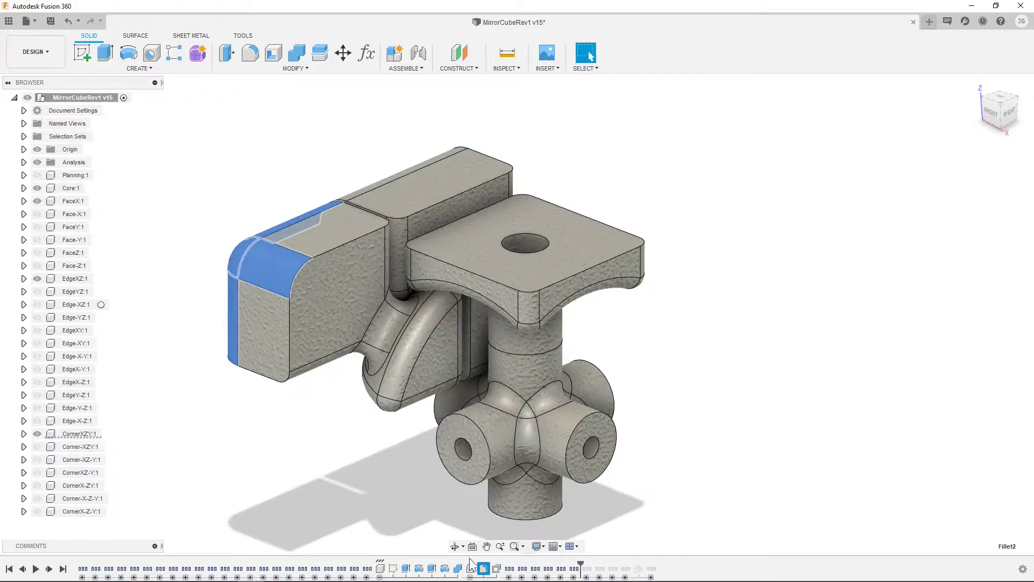
right_click(496, 568)
left_click(528, 464)
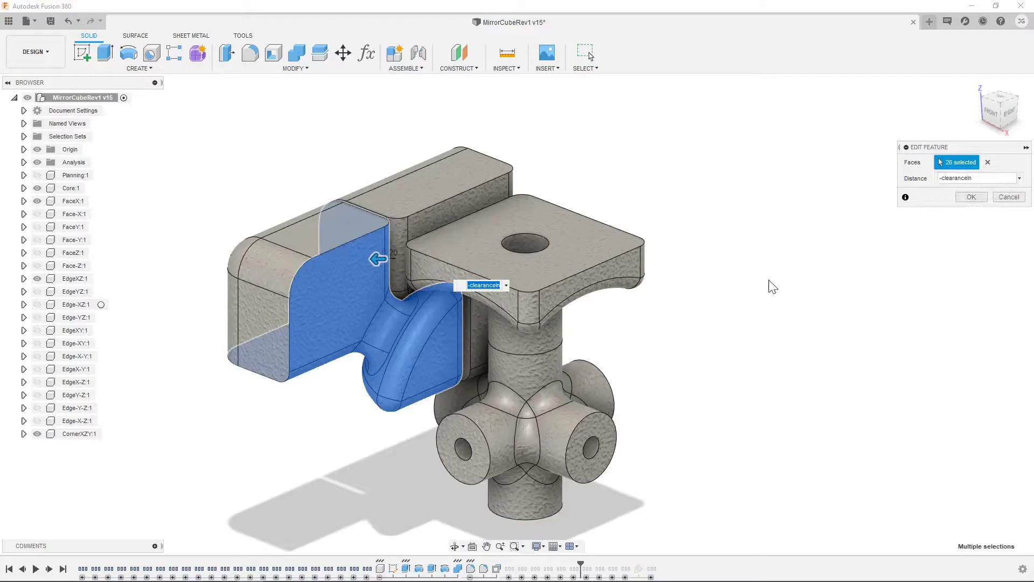
key("Return")
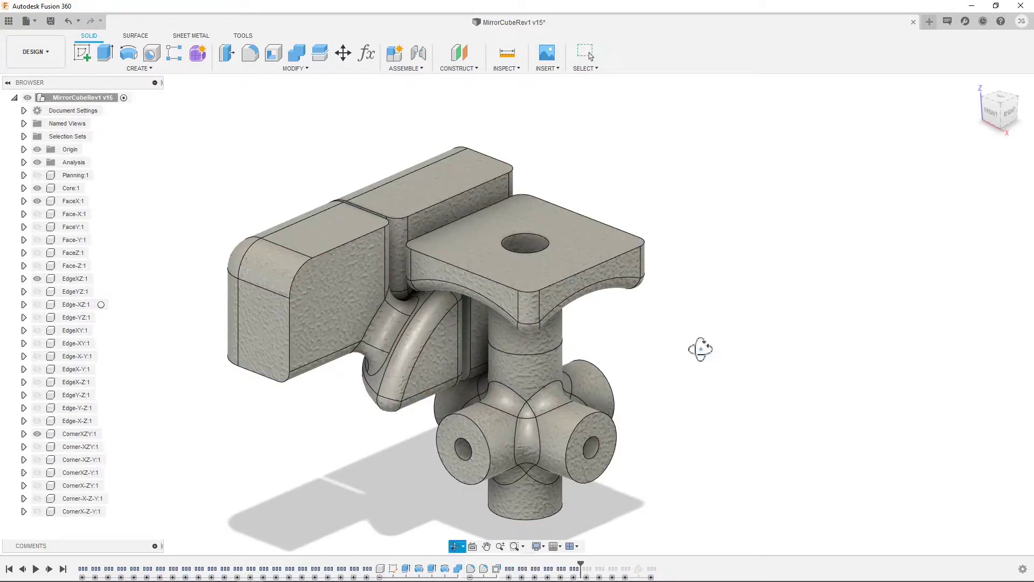
Step: Orbit down to the screw hole and select its cylindrical face
middle_click_drag(700, 349, 490, 221, "shift")
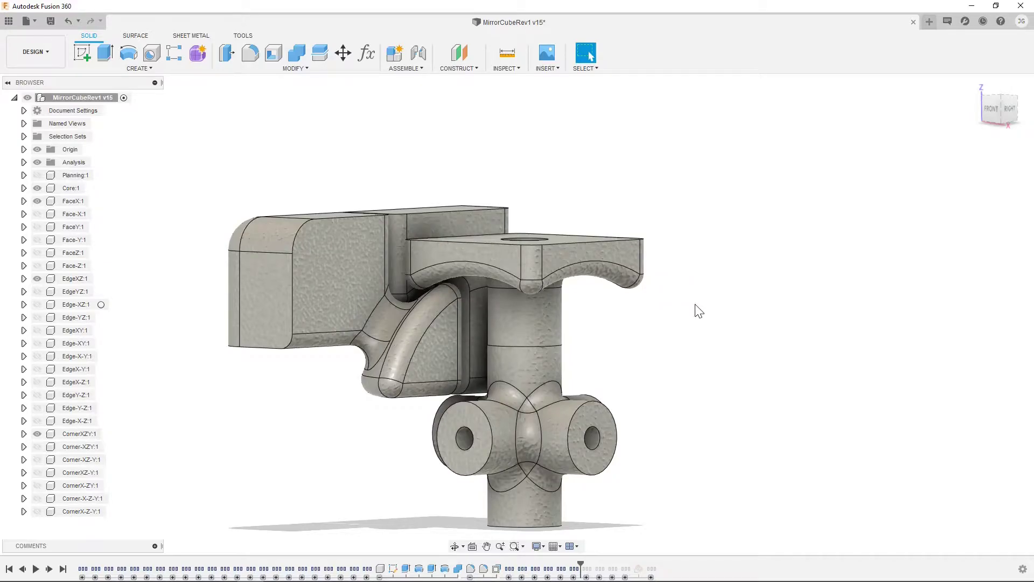
middle_click_drag(699, 311, 548, 273, "shift")
scroll(518, 330, "up", 5)
scroll(514, 349, "down", 1)
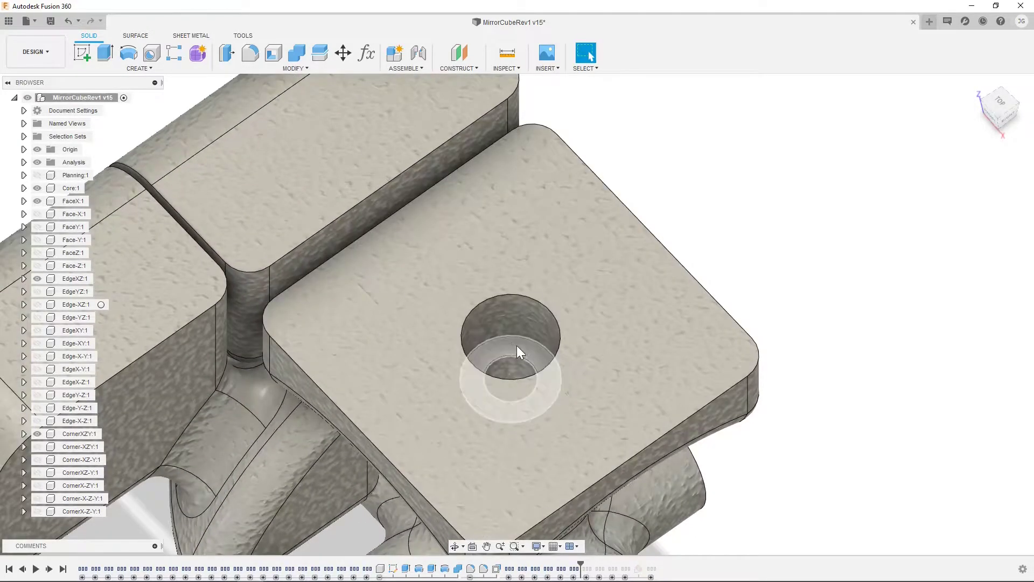
left_click(517, 347)
Step: Add the core face to read the Min Distance, clear the selection, and bring up the parameters list
scroll(501, 317, "down", 5)
middle_click_drag(587, 317, 625, 337, "shift")
left_click(503, 342)
scroll(485, 339, "up", 3)
scroll(631, 338, "down", 3)
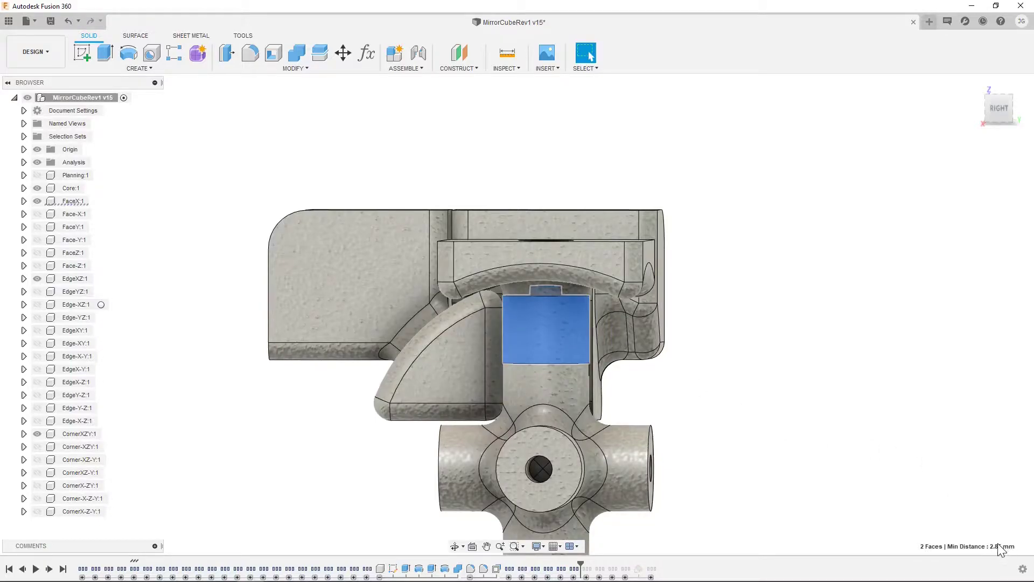
left_click(849, 418)
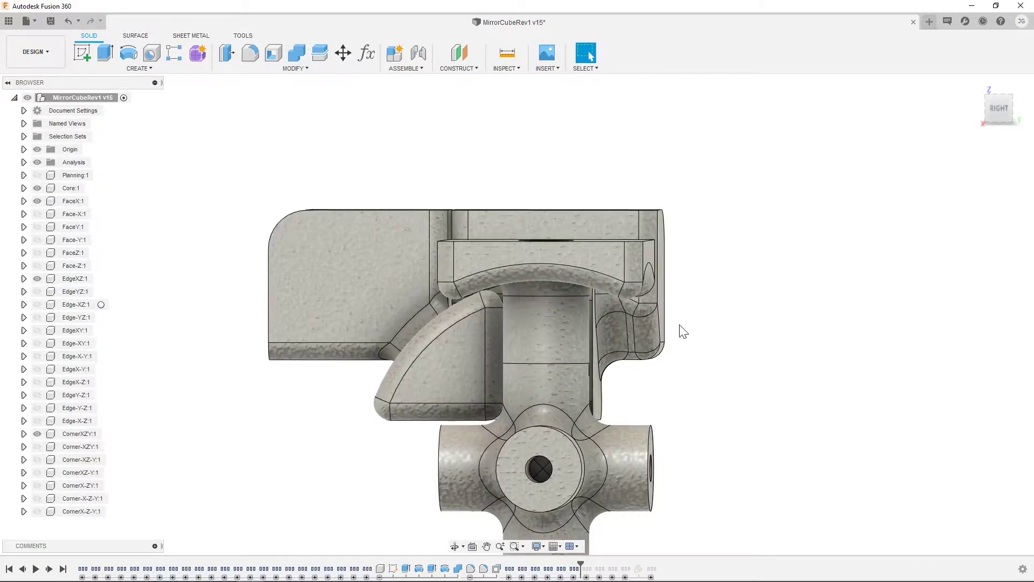
key("ctrl+shift+p")
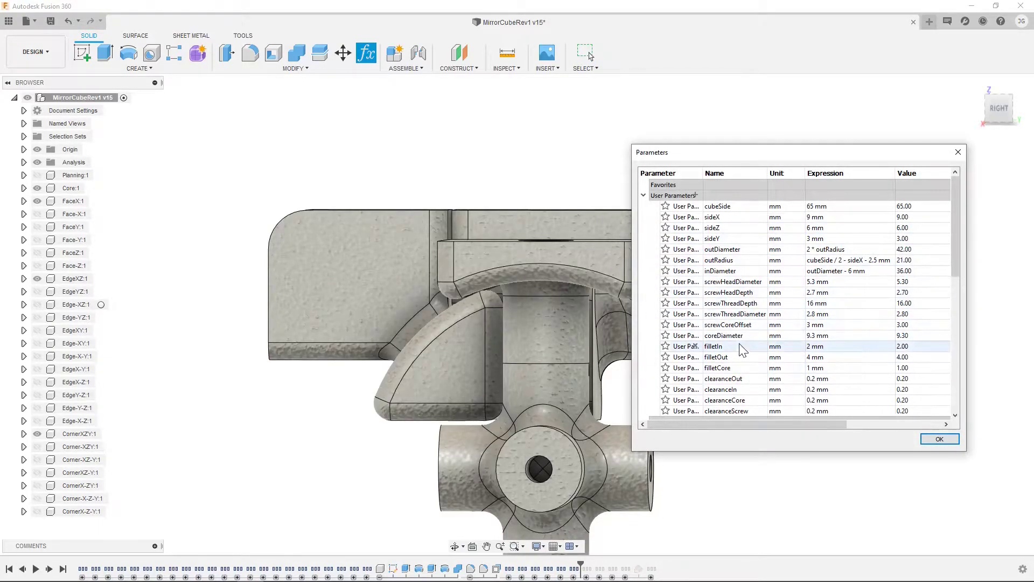
Step: Close the Parameters dialog and zoom out to the face piece with its screw hole
key("Escape")
scroll(614, 265, "down", 3)
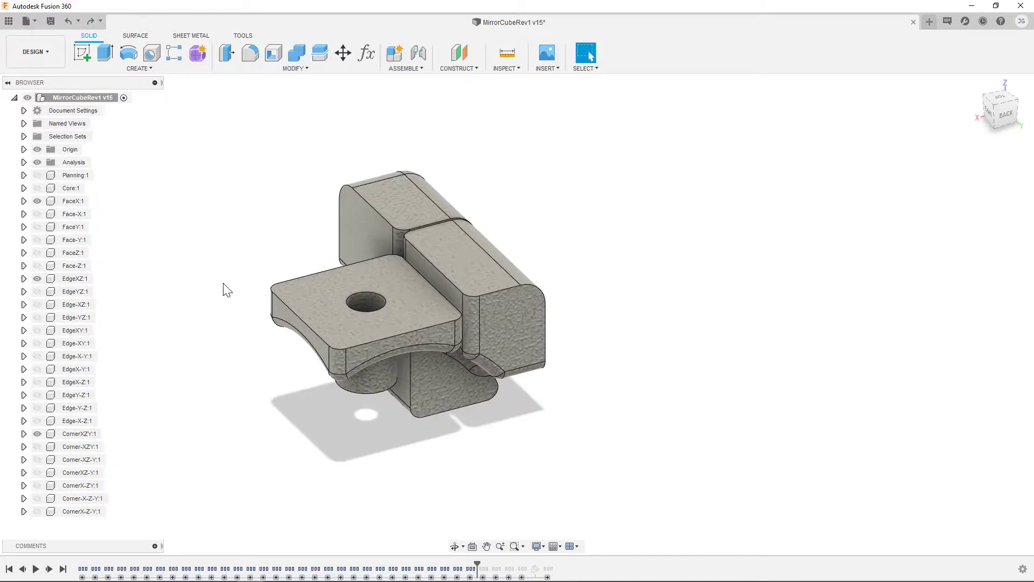
Step: Copy the FaceX:1 component and paste it as FaceX (1), accepting the default placement
left_click(74, 202)
right_click(67, 207)
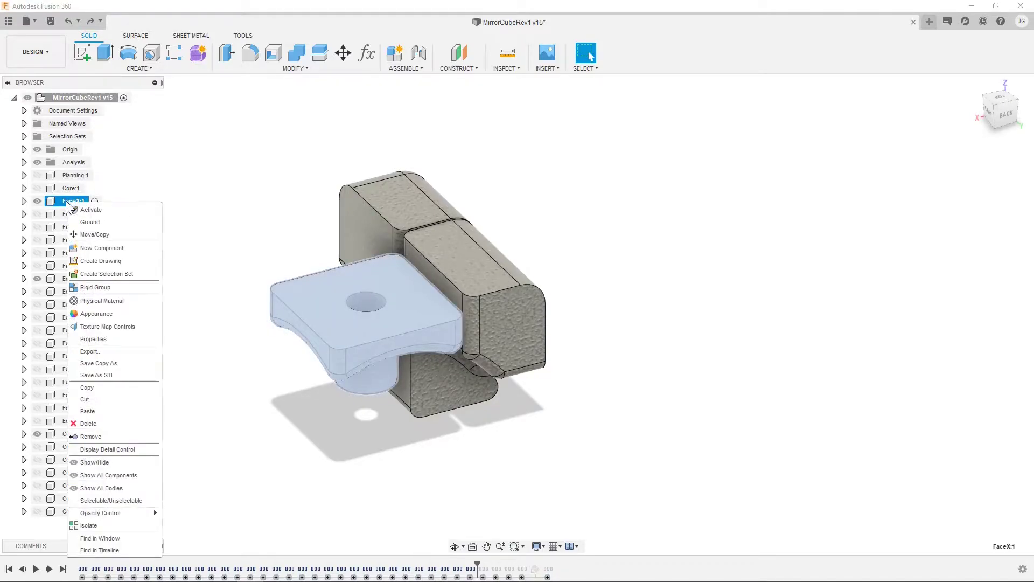
left_click(112, 385)
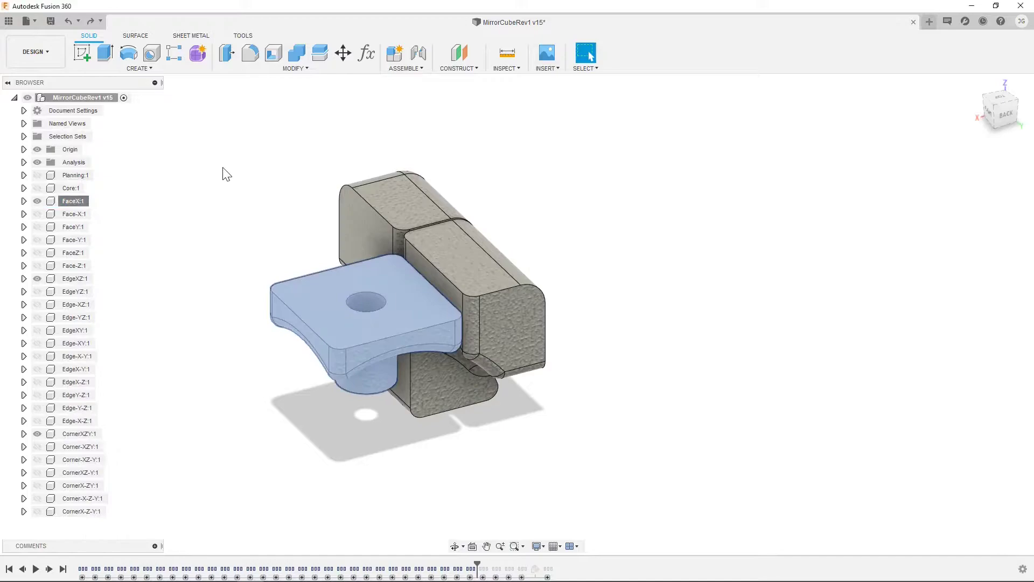
right_click(223, 170)
left_click(218, 271)
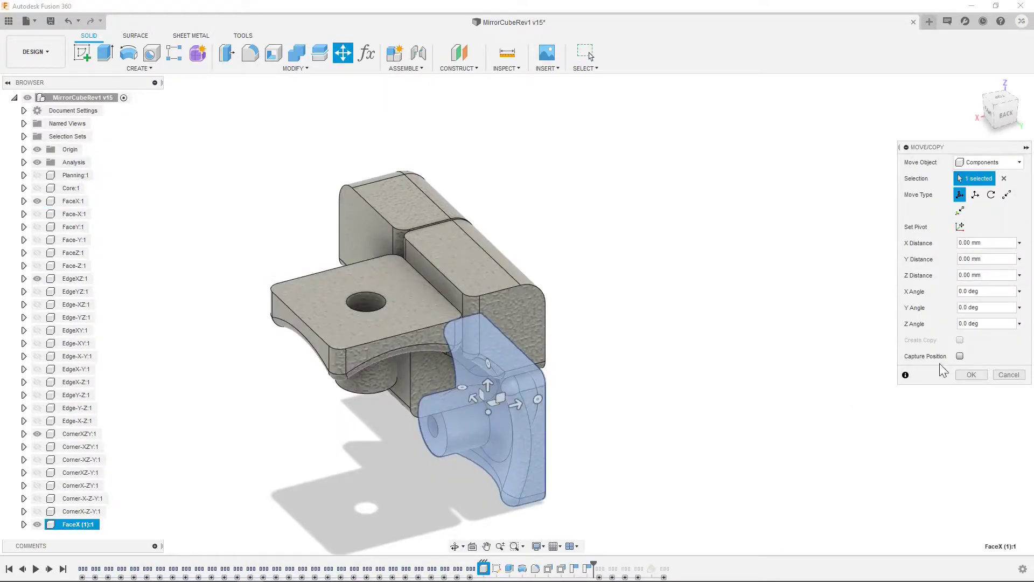
left_click(972, 374)
middle_click_drag(514, 399, 532, 319, "shift")
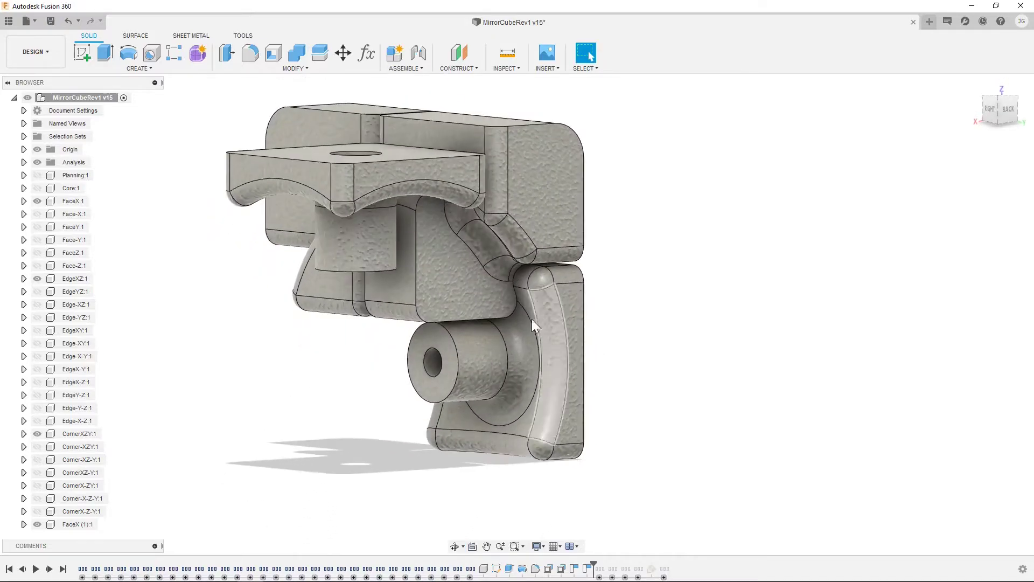
middle_click_drag(674, 397, 663, 397, "shift")
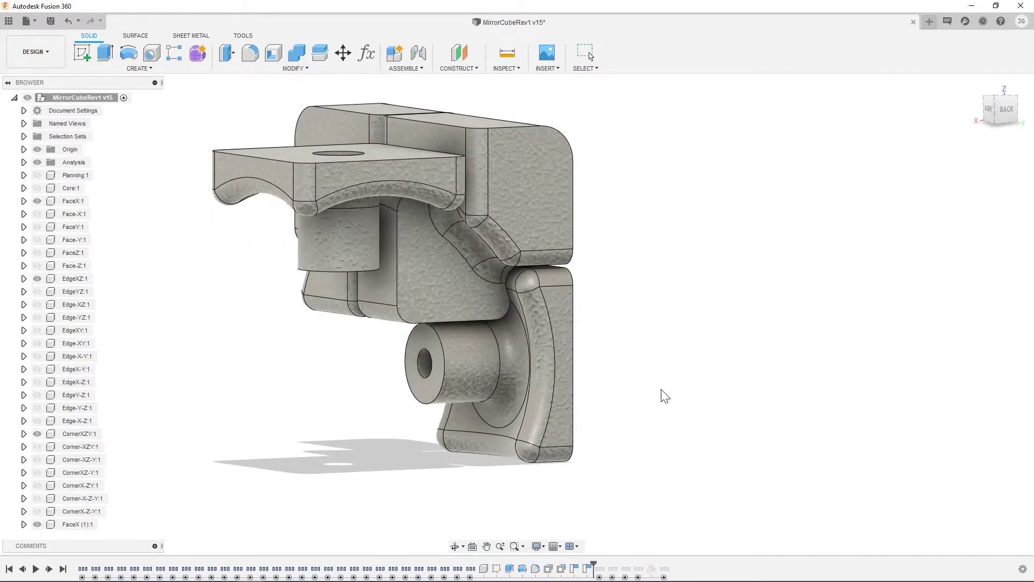
right_click(497, 569)
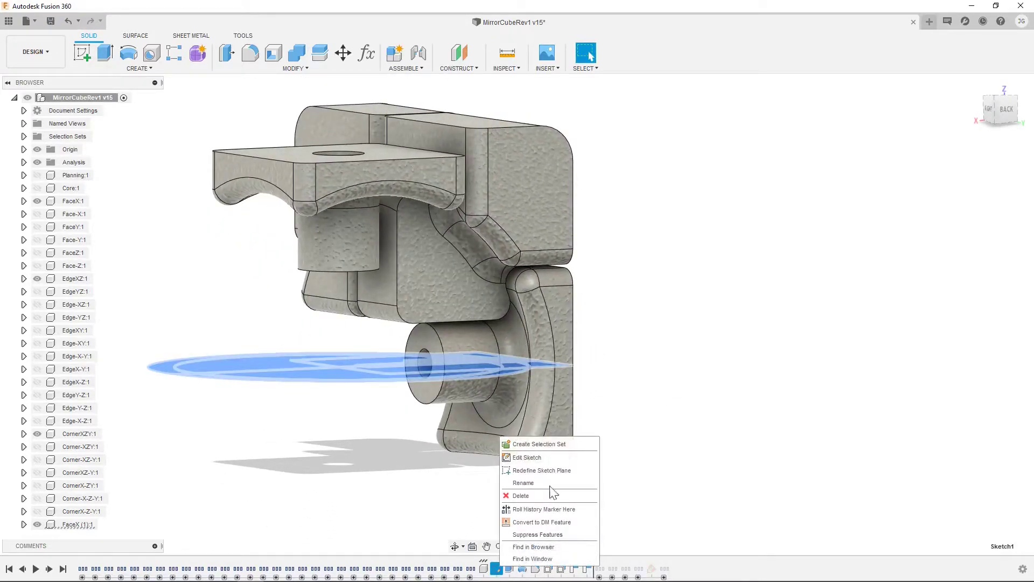
Step: Edit the copied FaceX (1) sketch and check the top width dimension, keeping cubeSide / 3
left_click(545, 458)
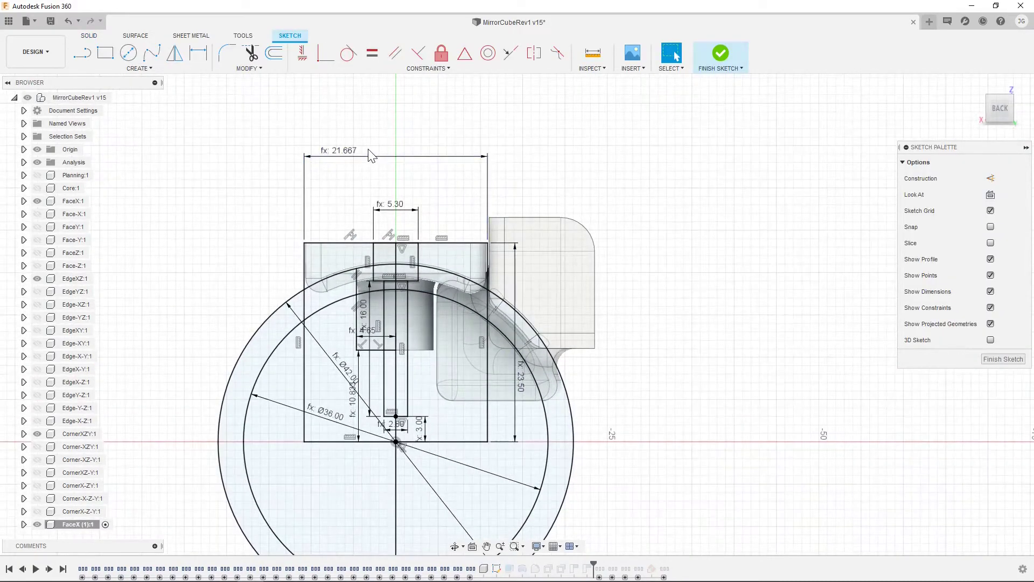
double_click(364, 157)
key("Return")
double_click(356, 157)
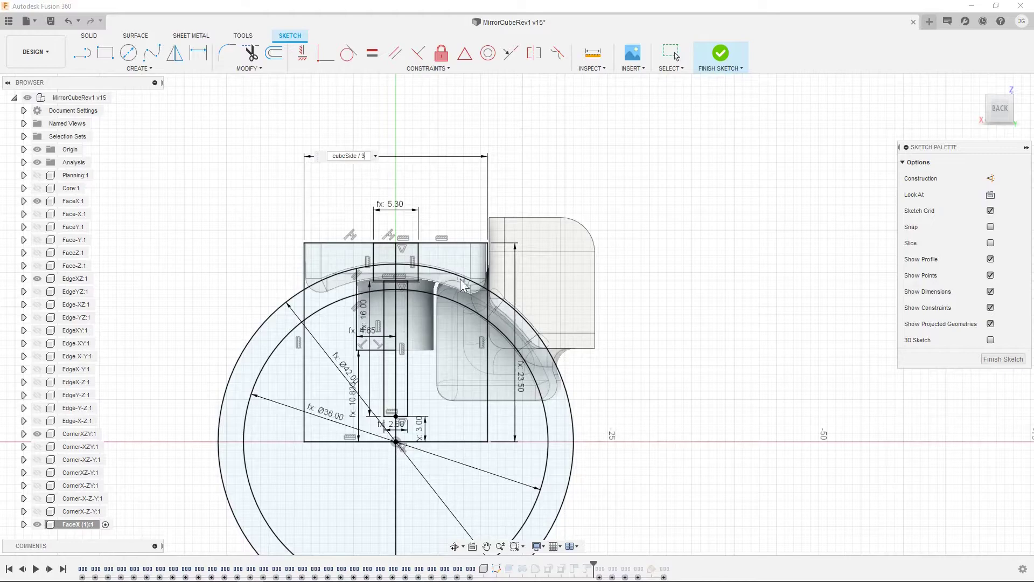
key("Return")
Step: Change the 23.50 height expression to cubeSide / 2 - sideY instead of sideX
double_click(517, 383)
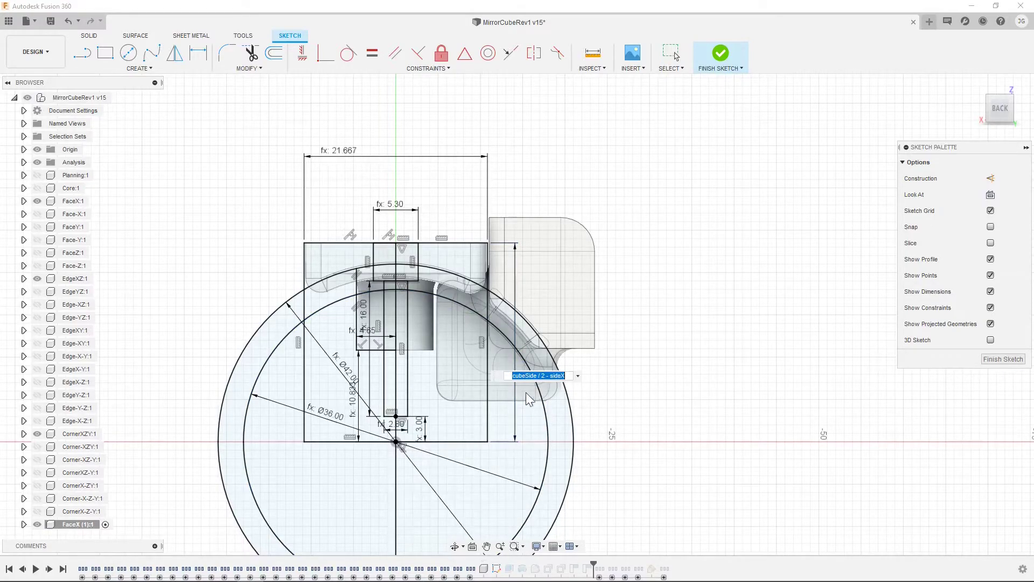
key("End")
key("BackSpace")
type("y")
left_click(570, 394)
key("Return")
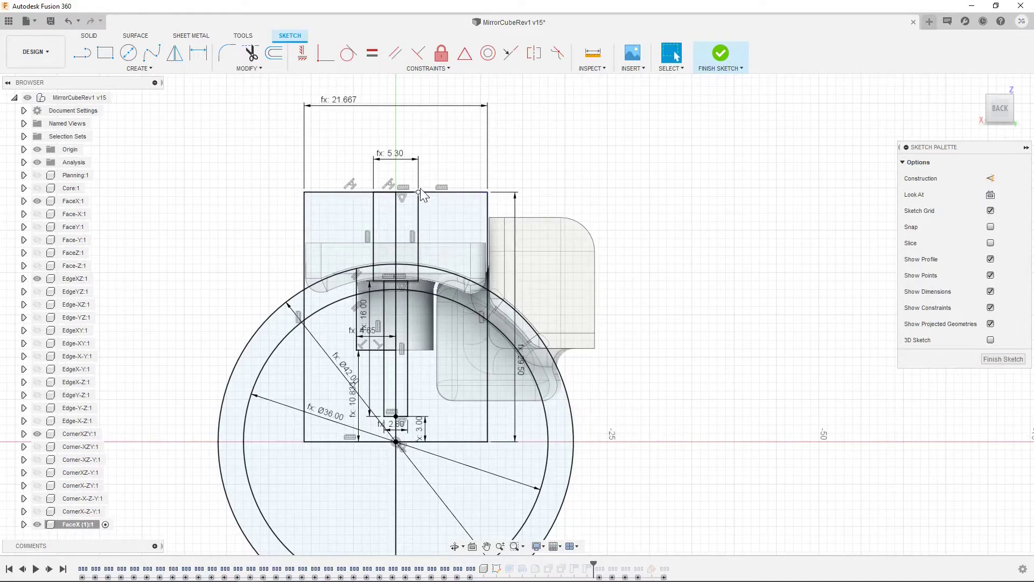
Step: Finish the sketch and show the Face-X, FaceY, Face-Y, FaceZ and Face-Z bodies
left_click(718, 57)
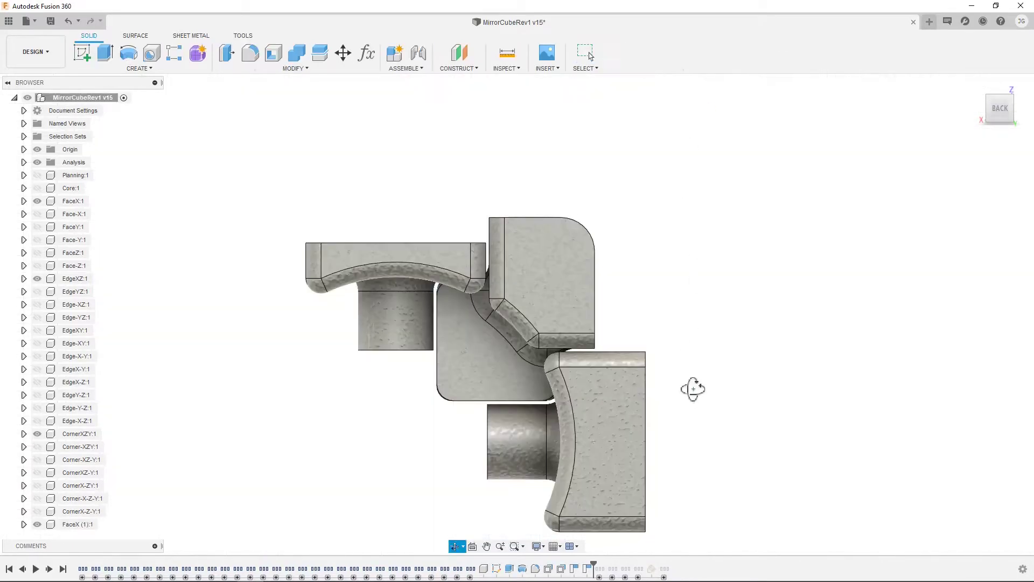
middle_click_drag(689, 324, 688, 393, "shift")
middle_click_drag(582, 385, 622, 268, "shift")
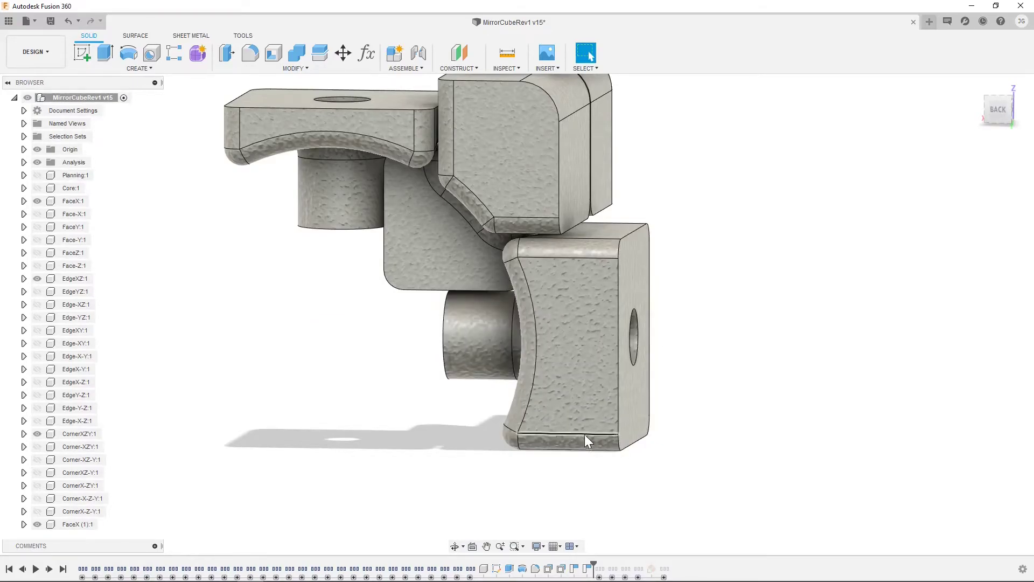
scroll(600, 390, "down", 3)
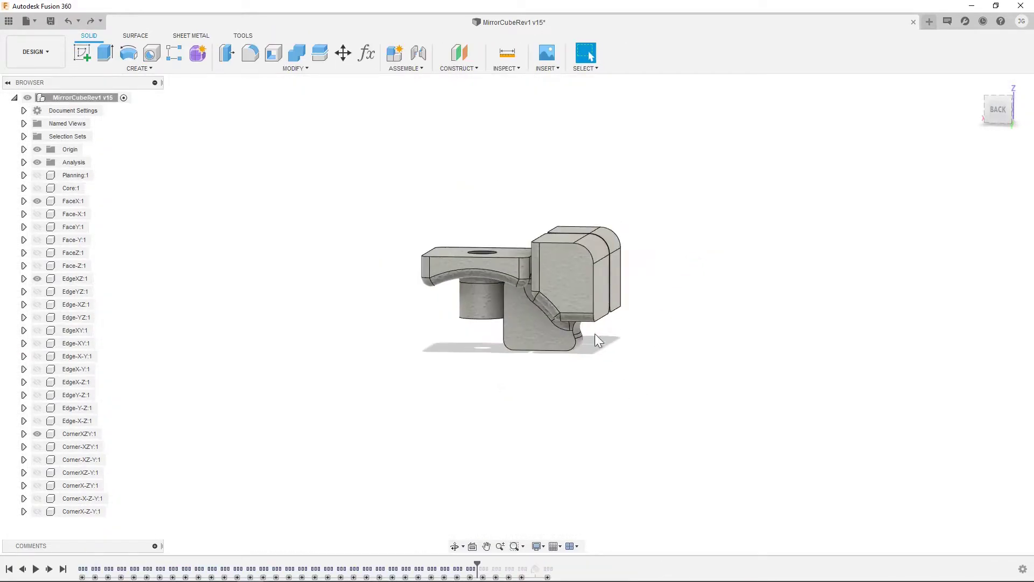
left_click(37, 214)
left_click(37, 226)
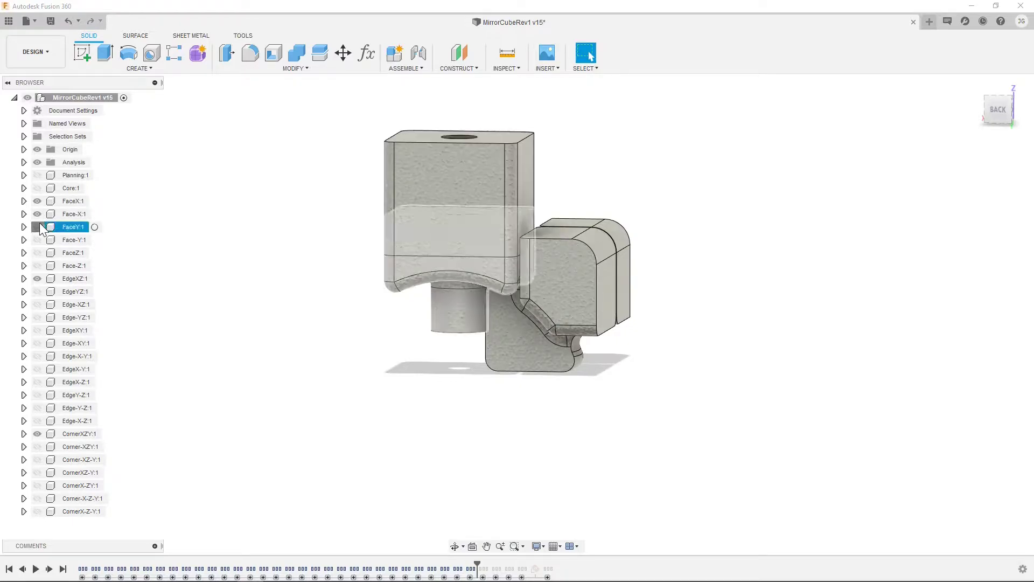
left_click(37, 239)
left_click(37, 252)
left_click(38, 265)
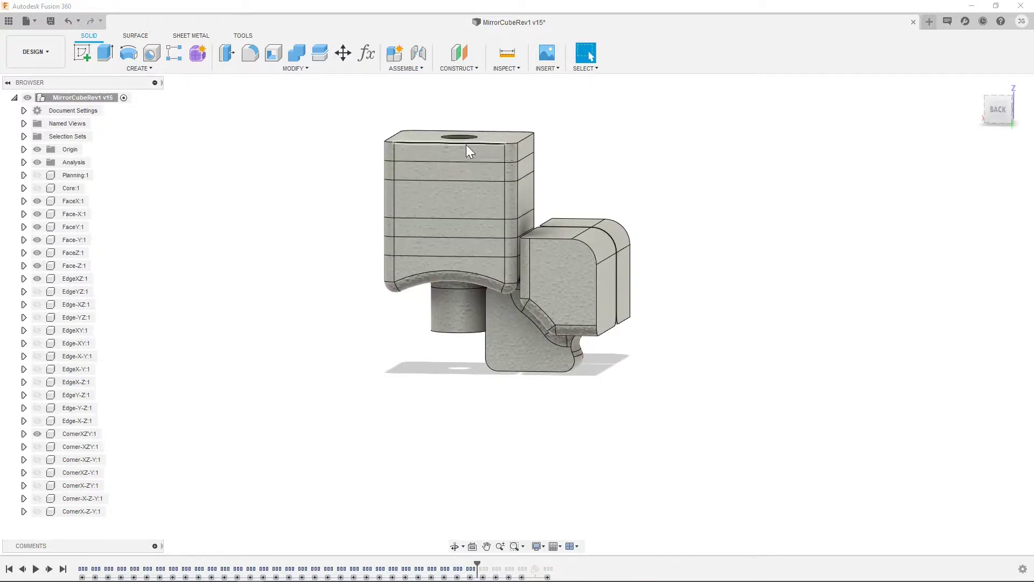
Step: Orbit up to view the top face and hole, then bring up the user parameters list
scroll(524, 227, "up", 3)
scroll(499, 196, "down", 3)
middle_click_drag(425, 388, 425, 241, "shift")
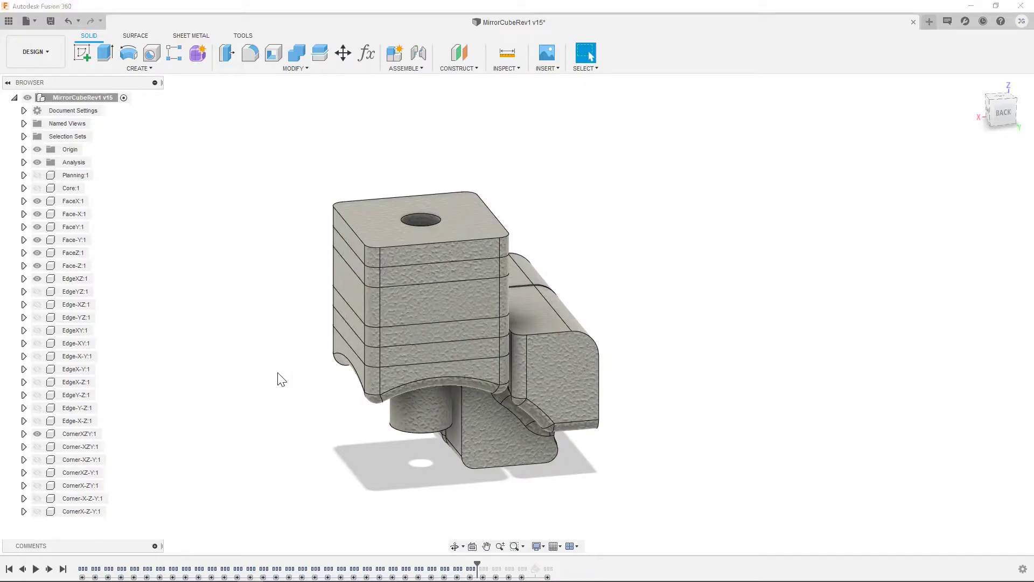
left_click(367, 53)
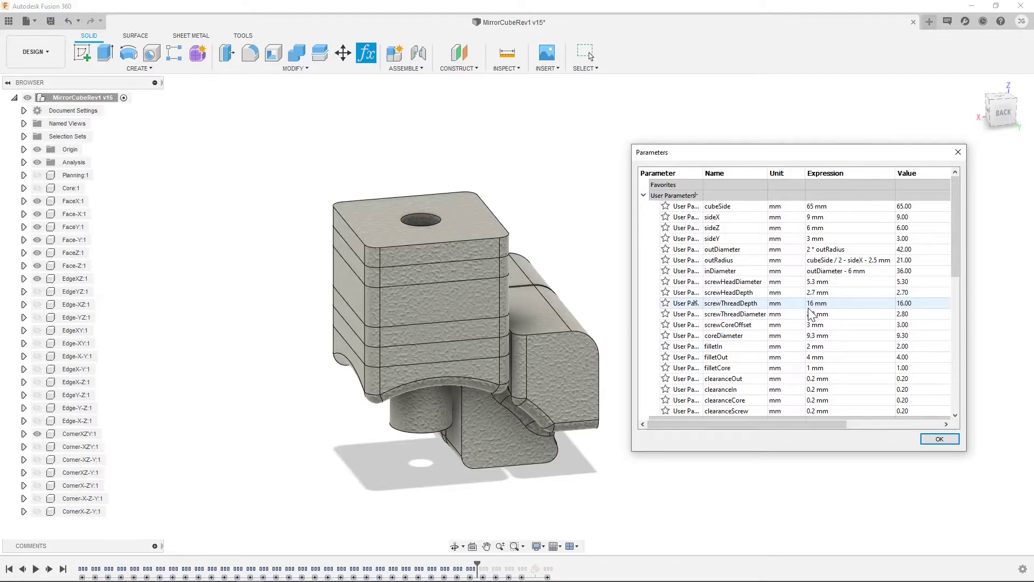
Step: Close the Parameters list and select the curved faces beneath the upper block to inspect them
key("Return")
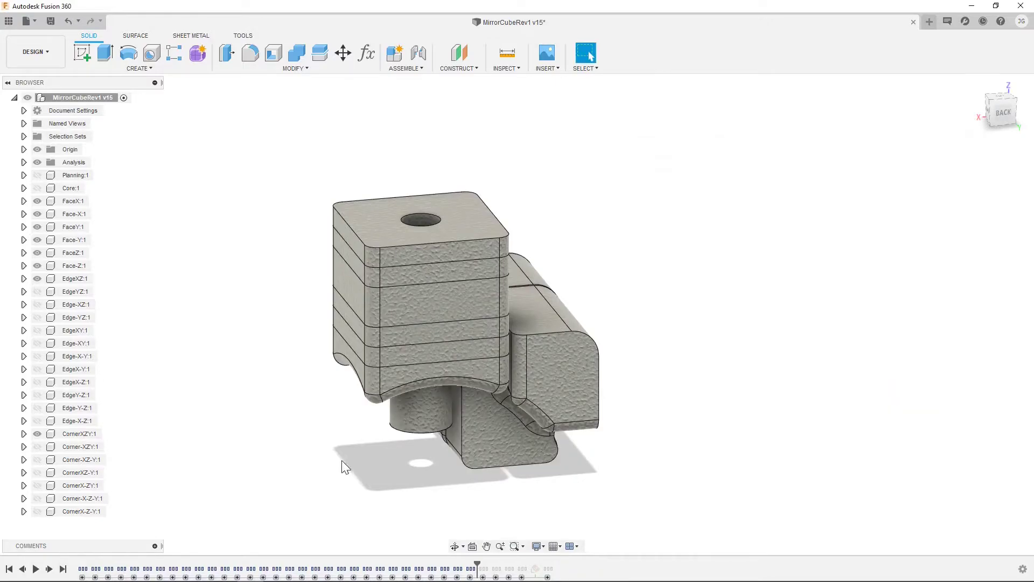
middle_click_drag(341, 460, 412, 277, "shift")
scroll(412, 276, "up", 2)
left_click(415, 291)
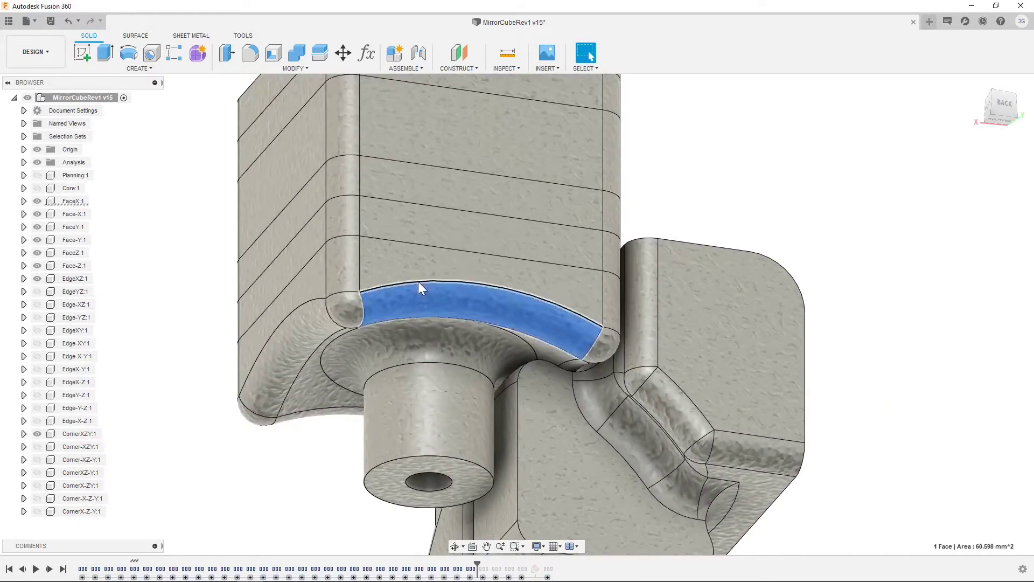
scroll(418, 296, "down", 1)
key("Escape")
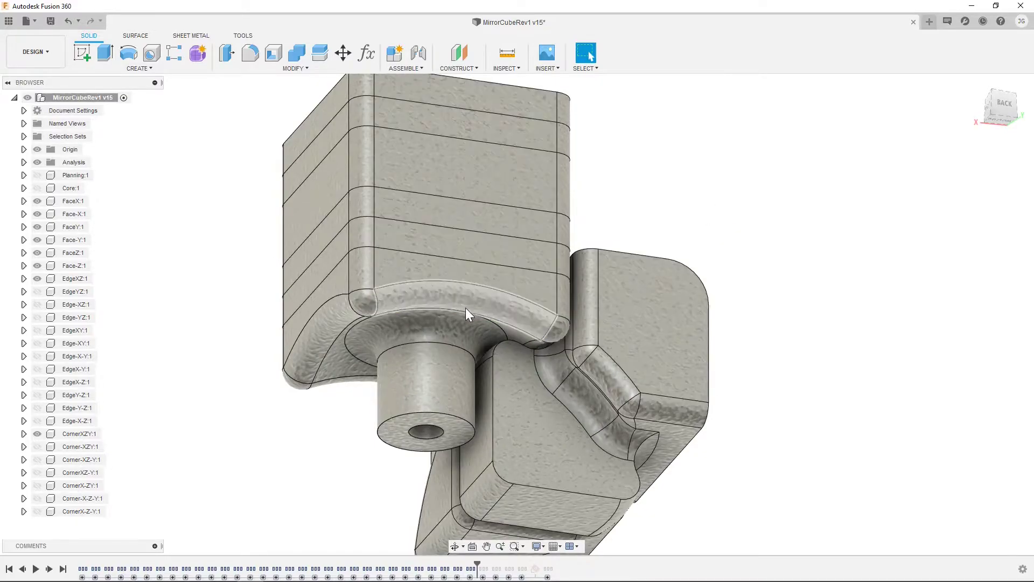
left_click(453, 302)
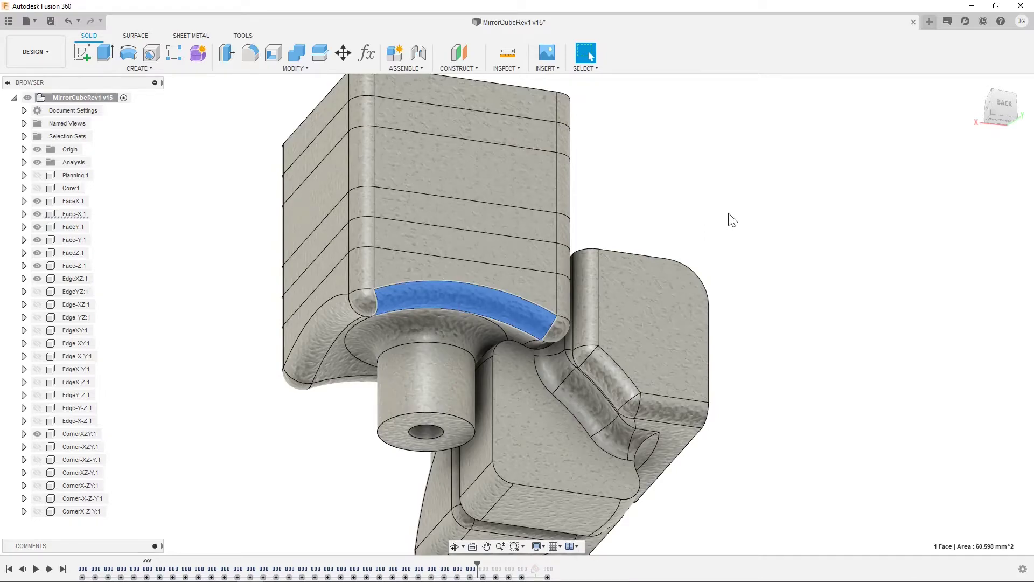
key("Escape")
scroll(453, 284, "down", 5)
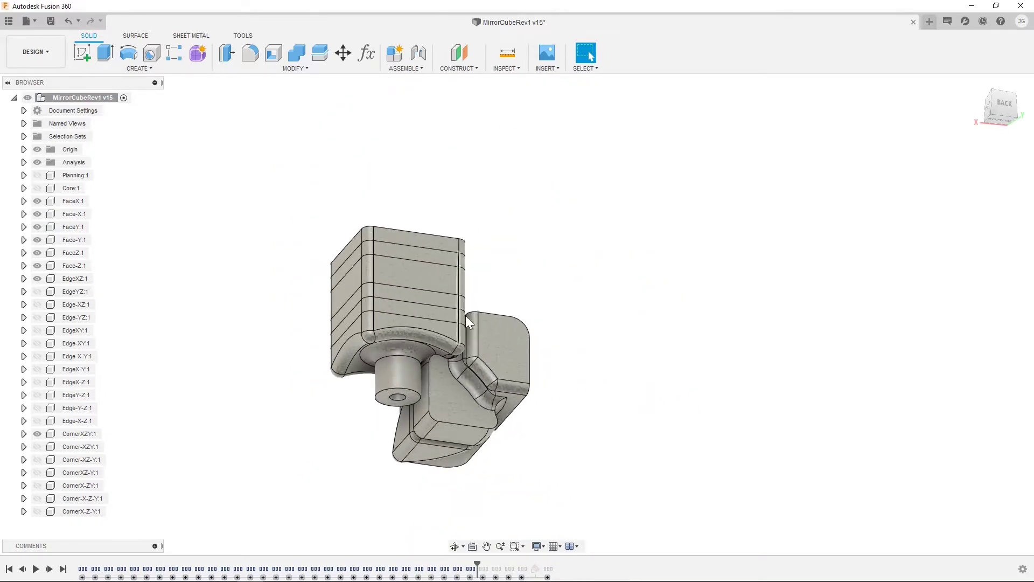
scroll(474, 302, "up", 5)
scroll(472, 266, "down", 4)
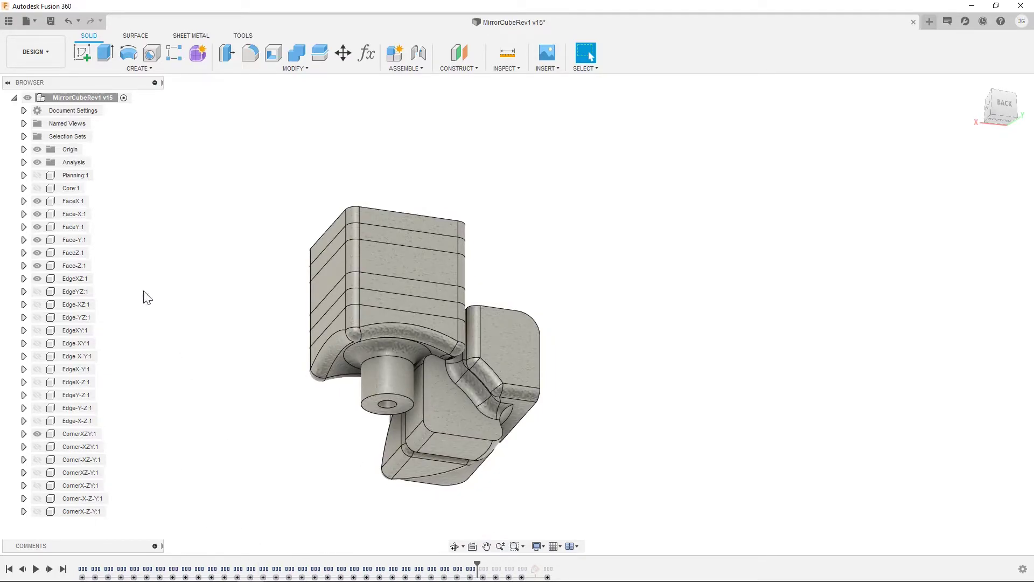
mouse_move(193, 573)
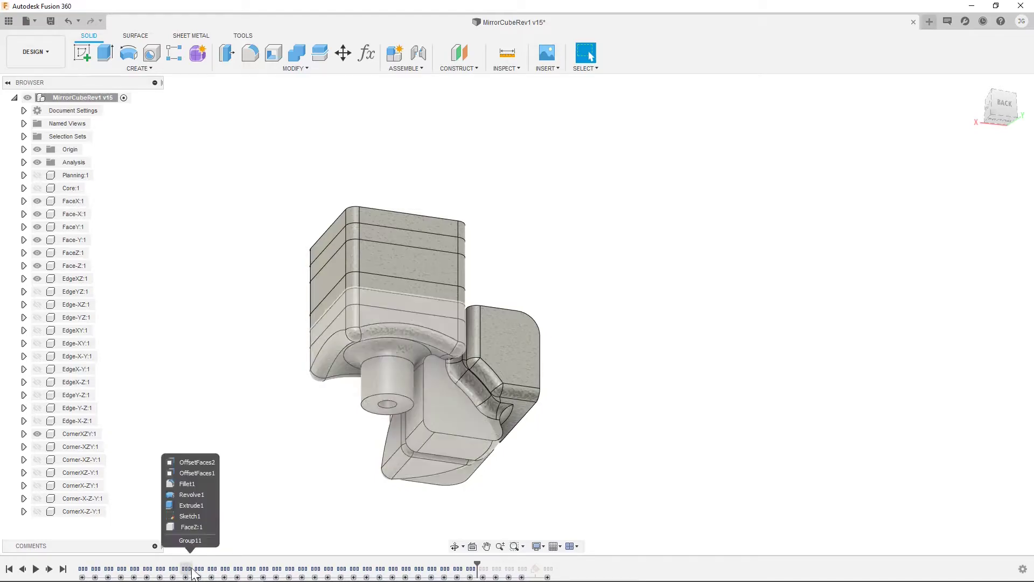
left_click(66, 202)
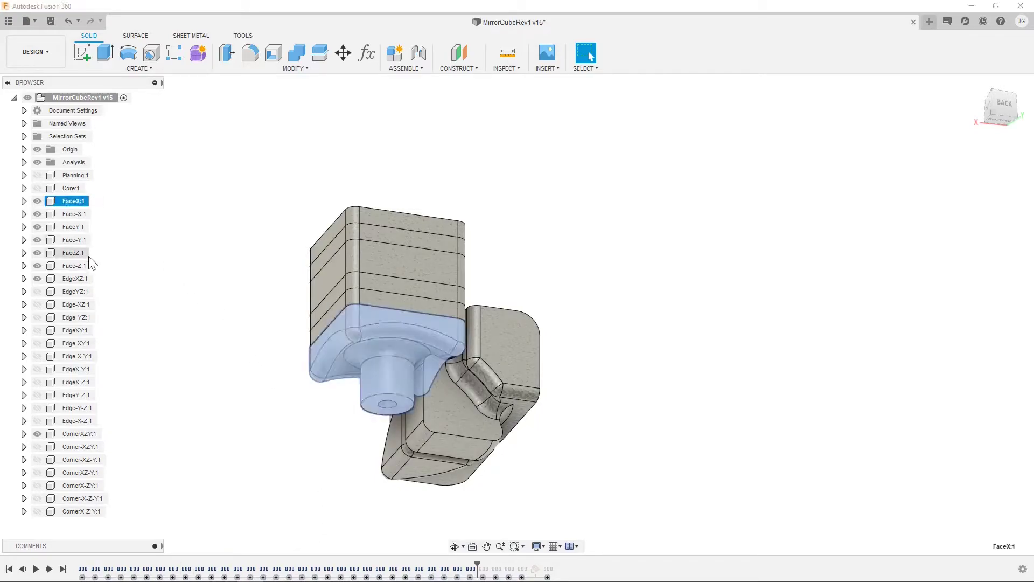
left_click(81, 266, "shift")
left_click(228, 307)
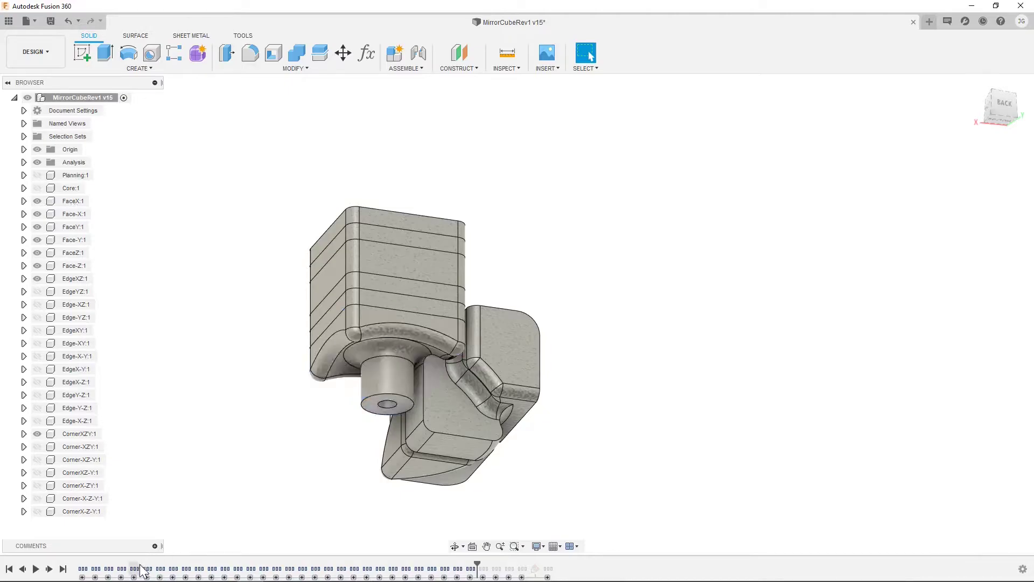
left_click(151, 575)
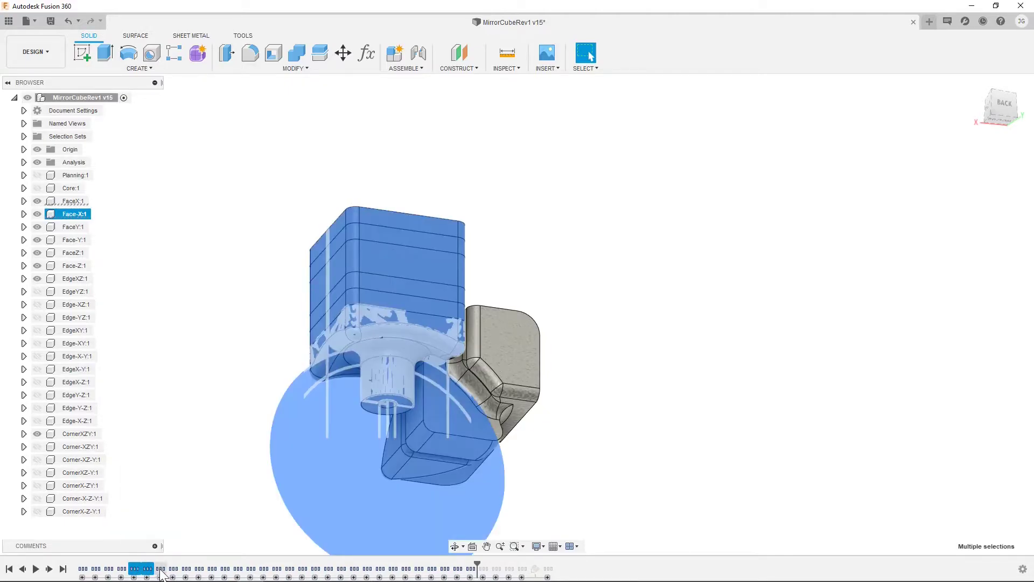
left_click(161, 572, "shift")
left_click(186, 537)
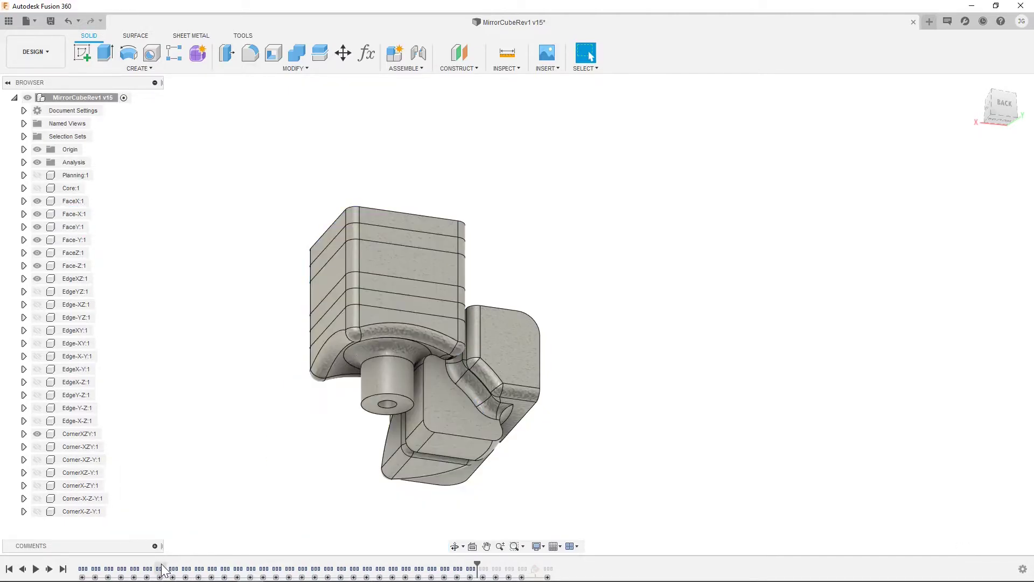
left_click(161, 569)
left_click(174, 569, "shift")
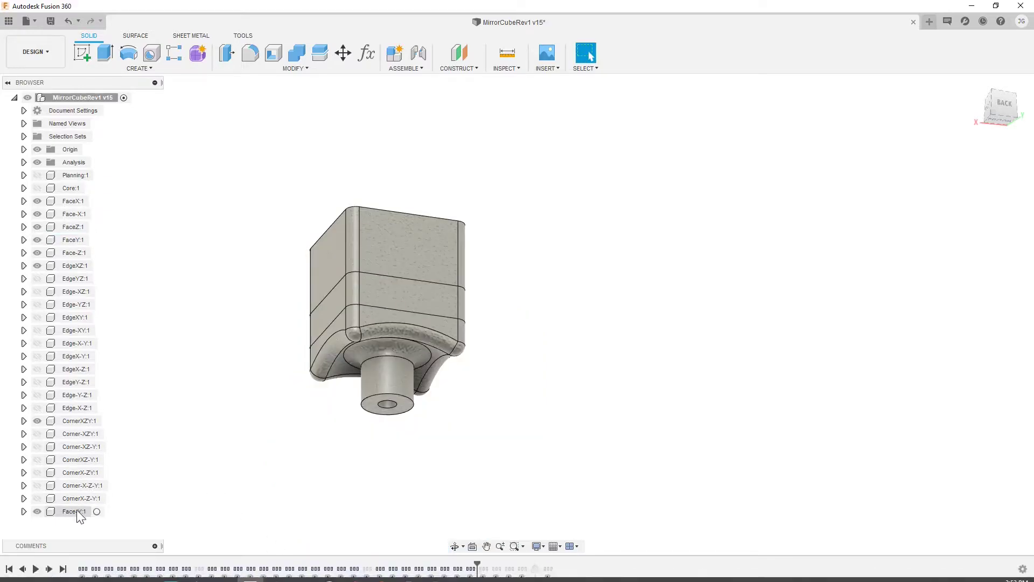
left_click(76, 240)
left_click(300, 519)
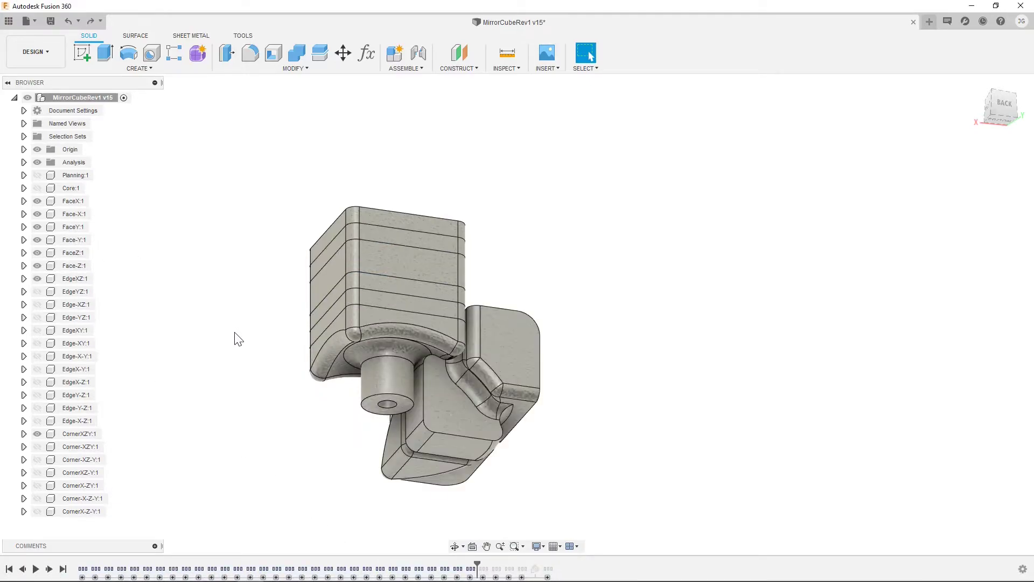
left_click(76, 229)
left_click(81, 240, "ctrl")
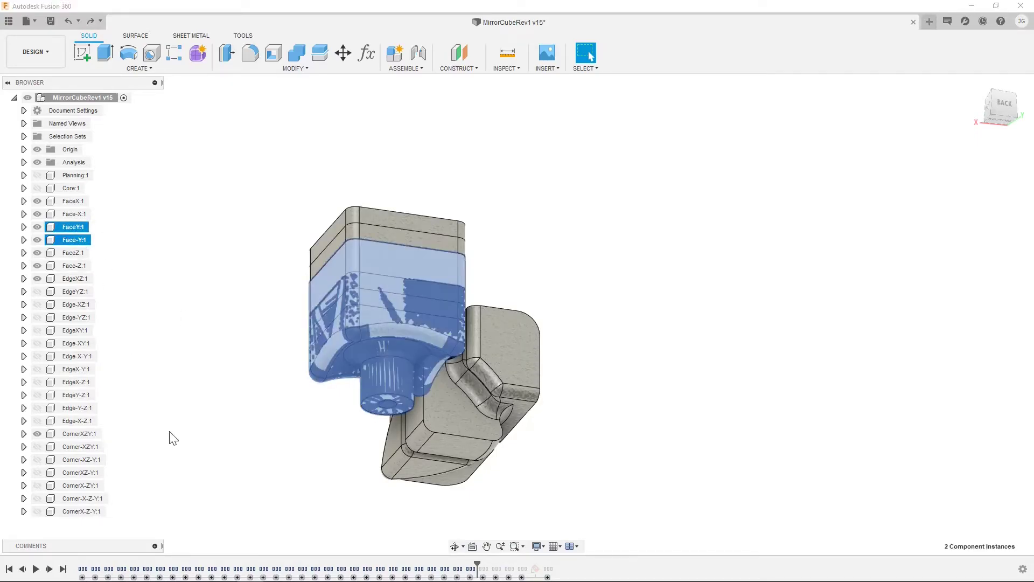
left_click(174, 569)
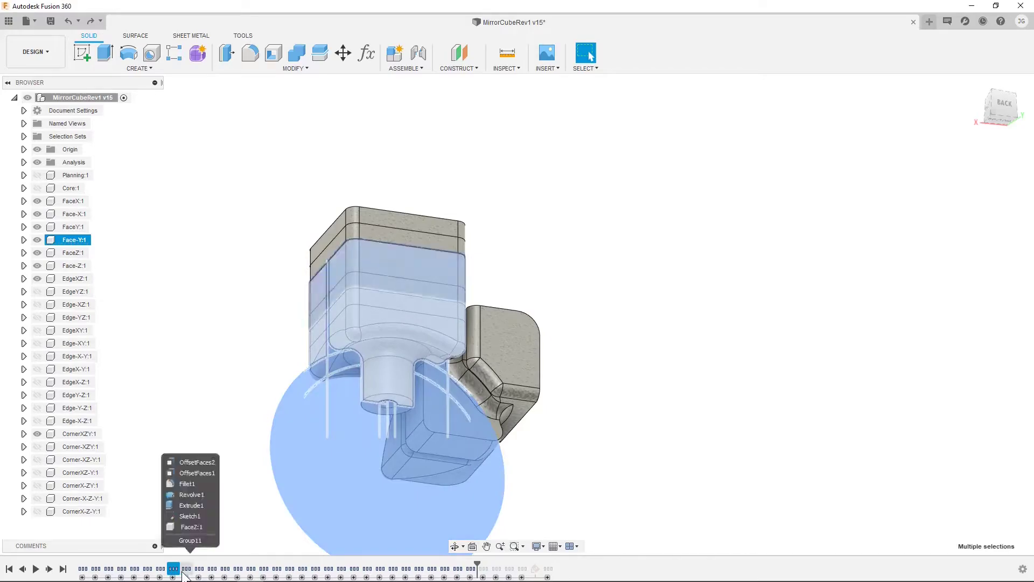
left_click(164, 571, "ctrl")
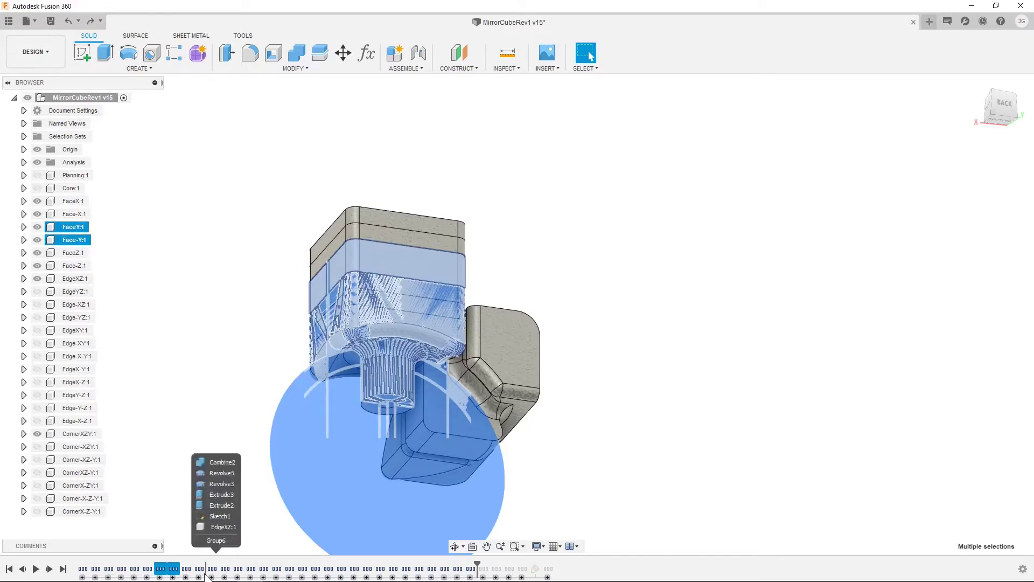
left_click_drag(174, 569, 206, 569)
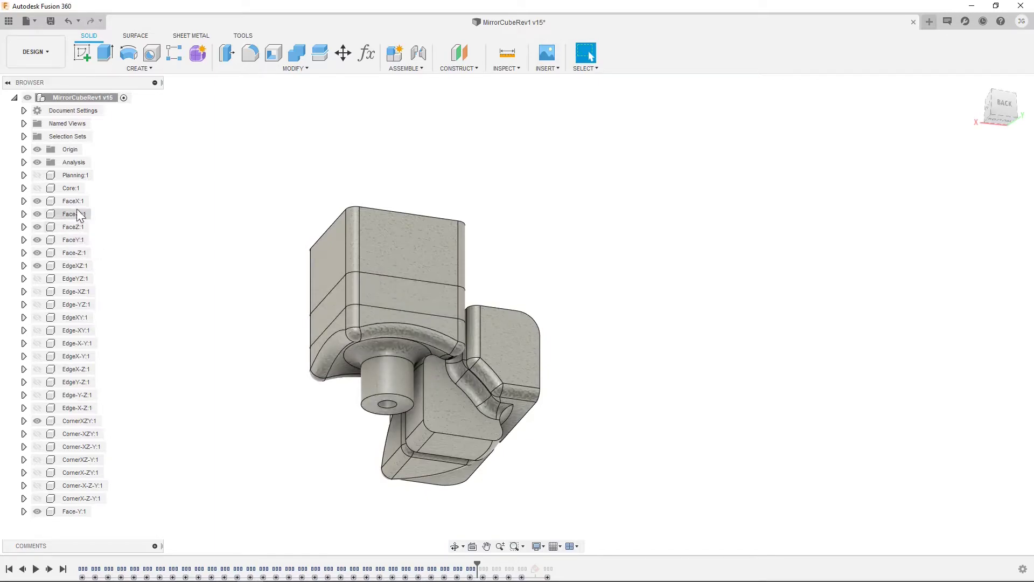
left_click(81, 512)
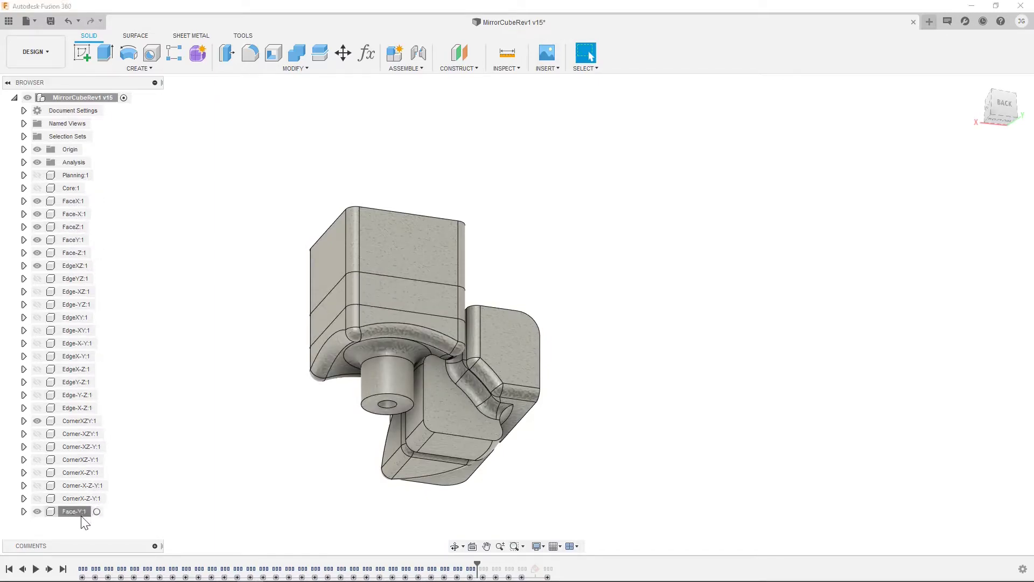
left_click(178, 502)
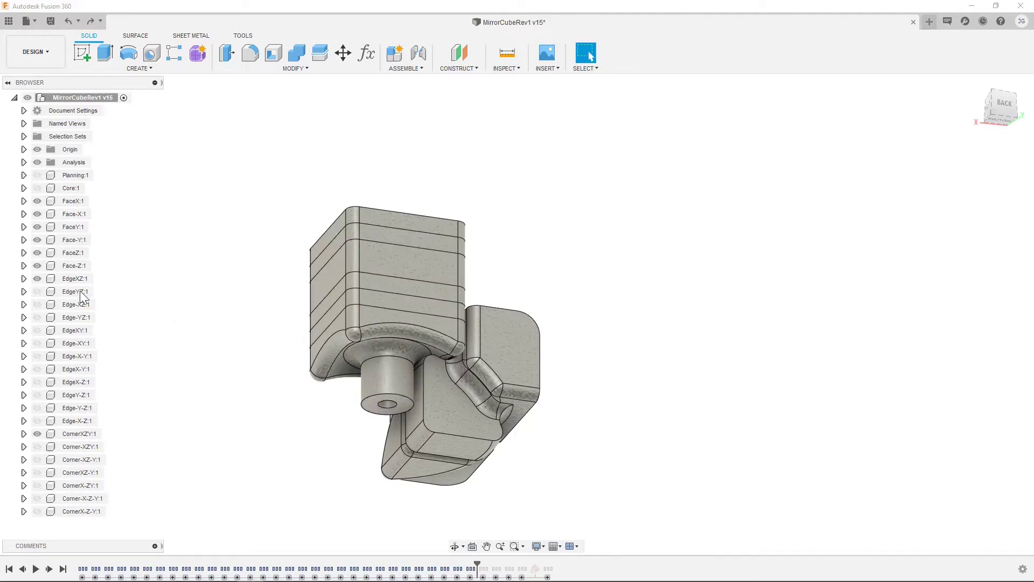
Step: Roll the design history back several features, removing the side block
left_click_drag(477, 566, 208, 551)
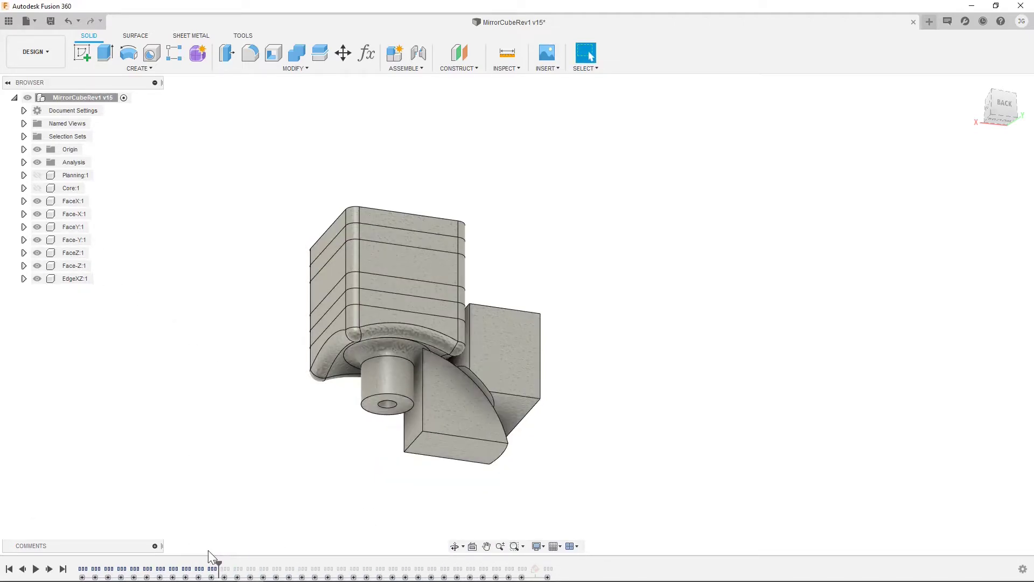
left_click(23, 570)
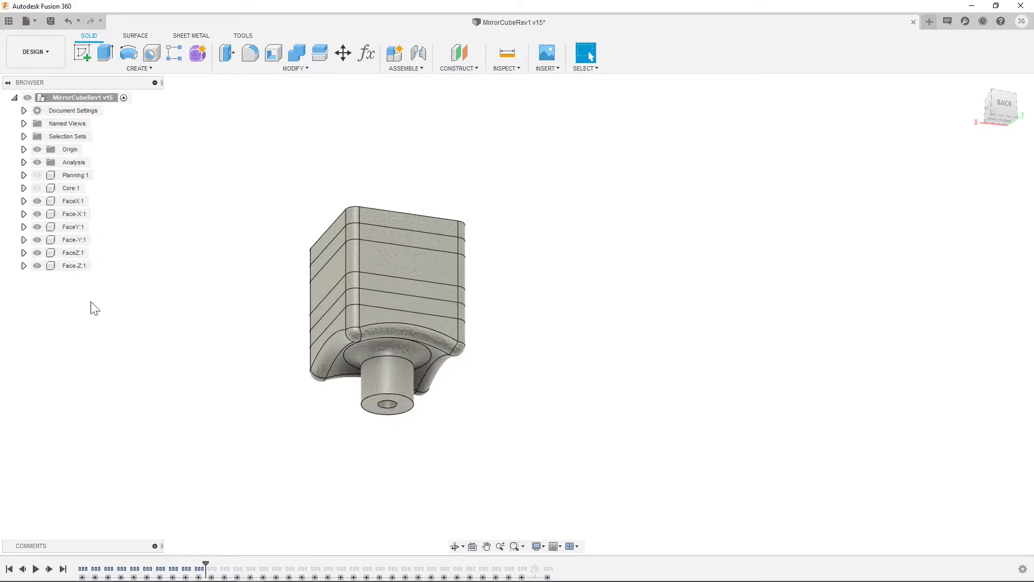
left_click(25, 570)
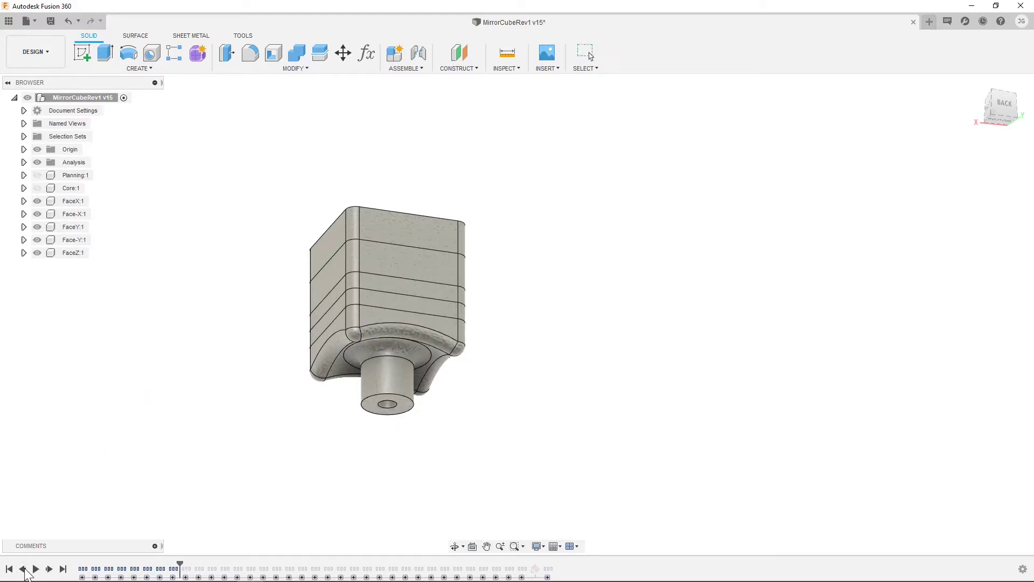
left_click(24, 570)
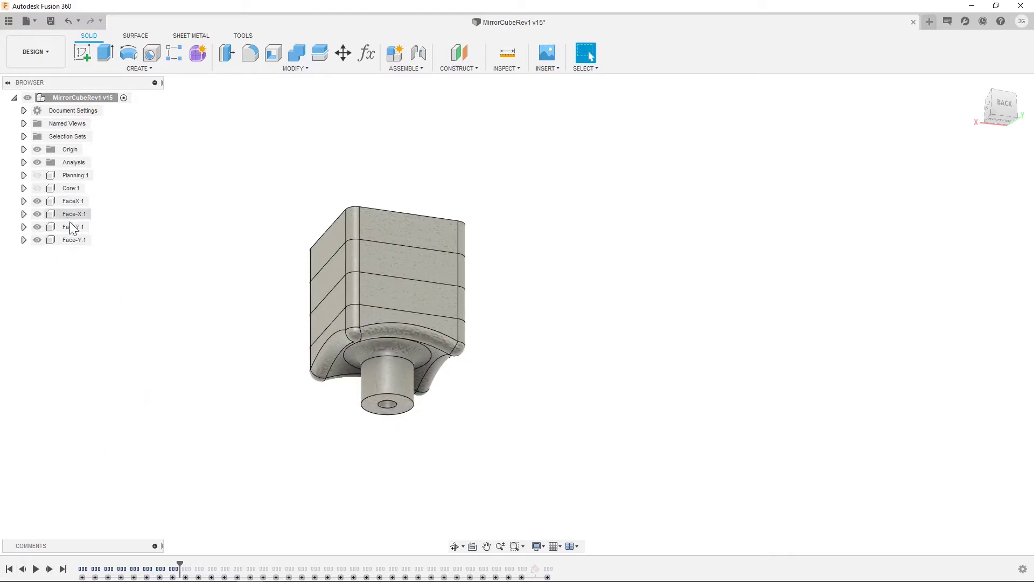
Step: Copy Face-Y:1, paste it as new component Face-Y (1):1, and roll history to the end
right_click(76, 243)
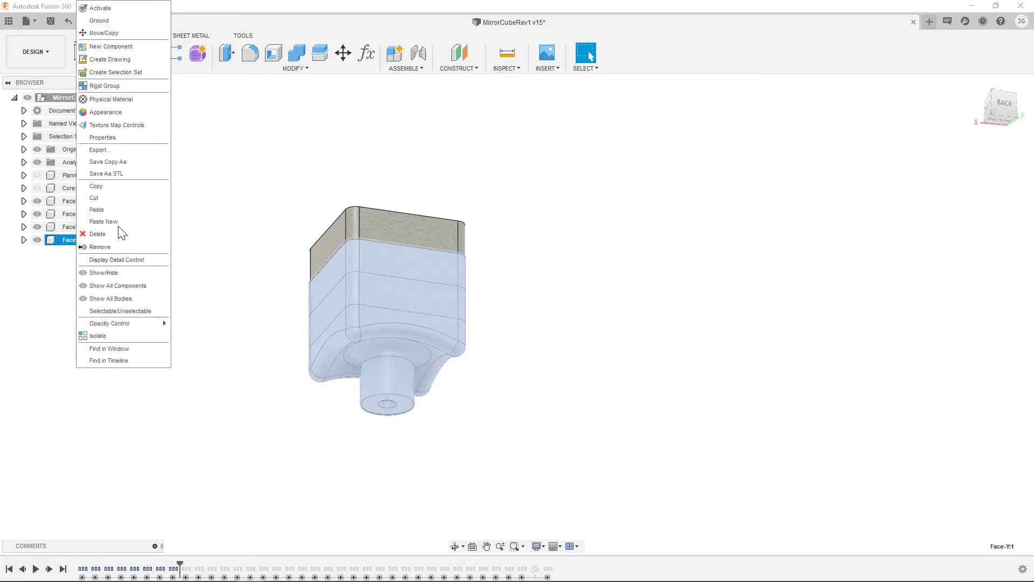
left_click(108, 186)
right_click(225, 169)
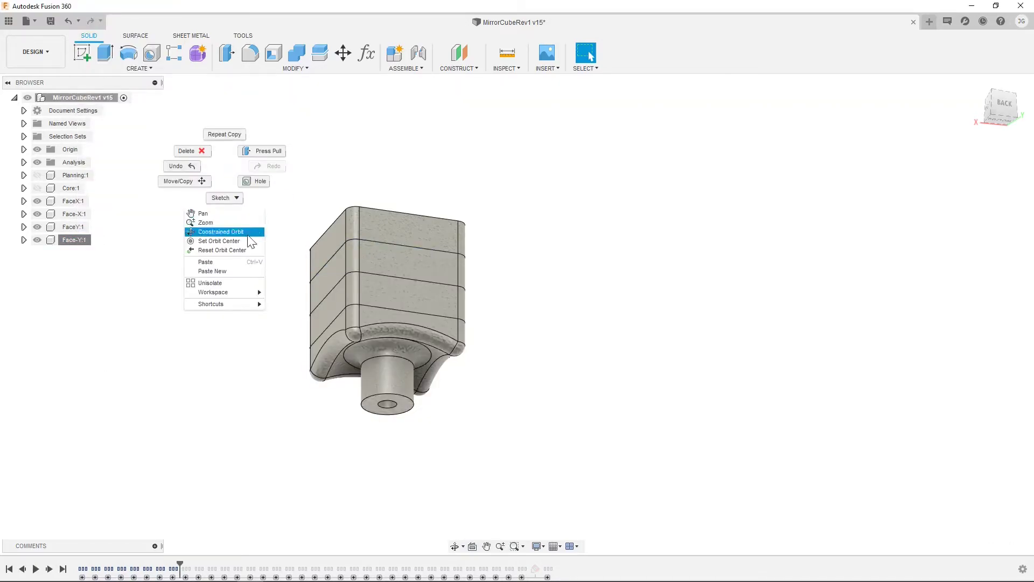
left_click(258, 272)
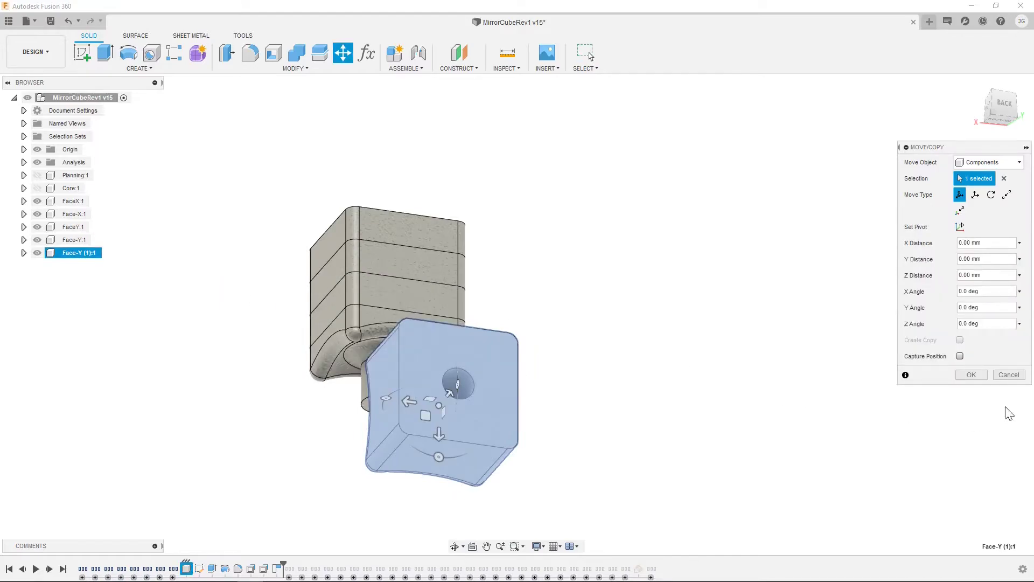
left_click(972, 374)
left_click(62, 569)
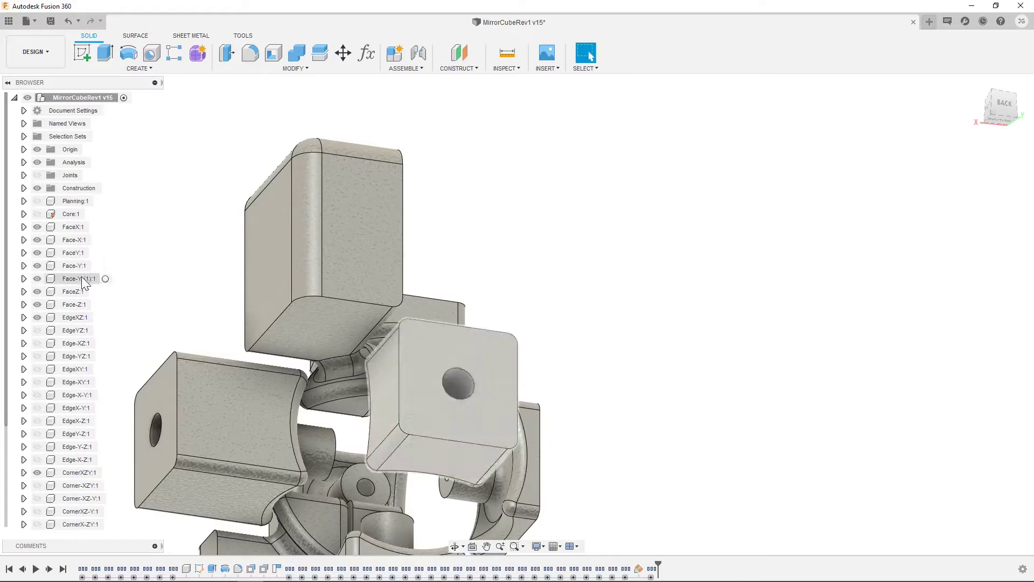
Step: Move the timeline marker to just before the scramble features, showing the fully assembled 3×3 cube
left_click_drag(658, 564, 593, 564)
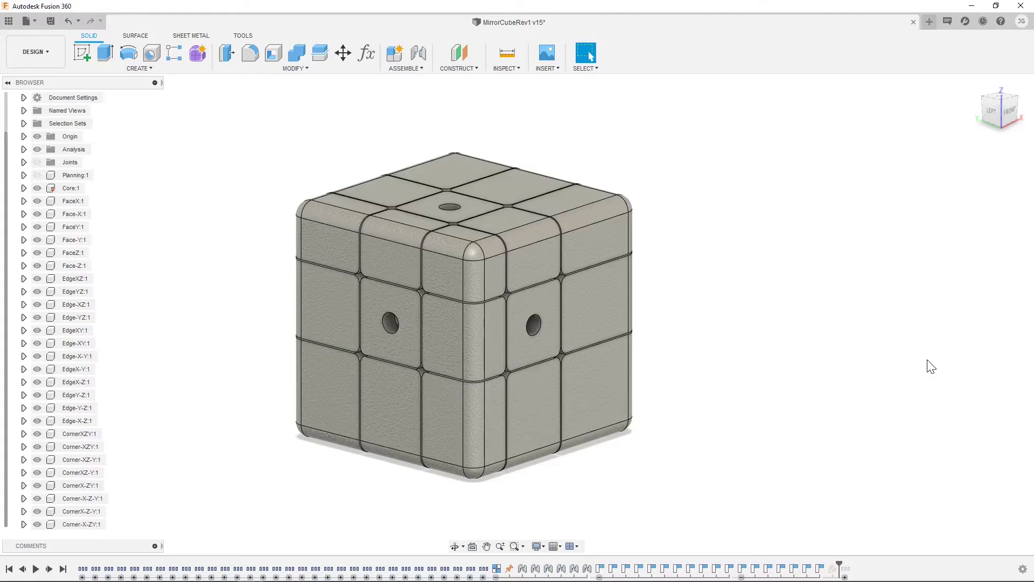
left_click(511, 569)
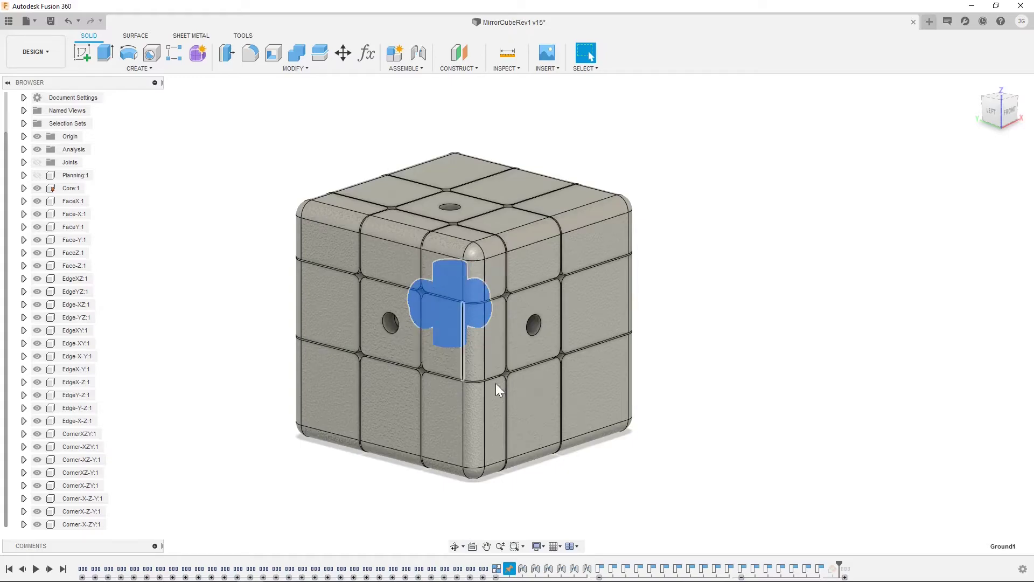
left_click(693, 491)
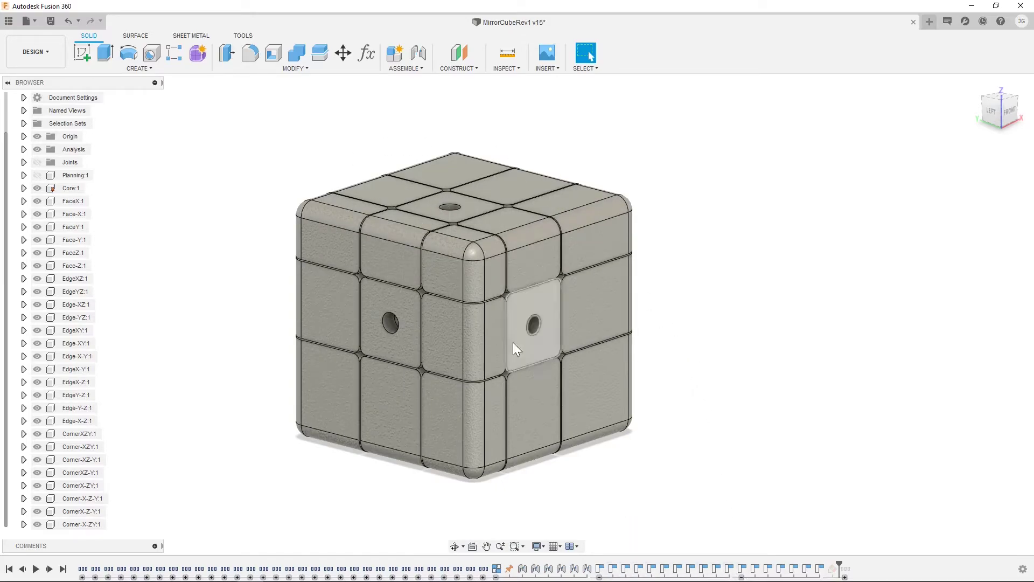
scroll(466, 221, "up", 3)
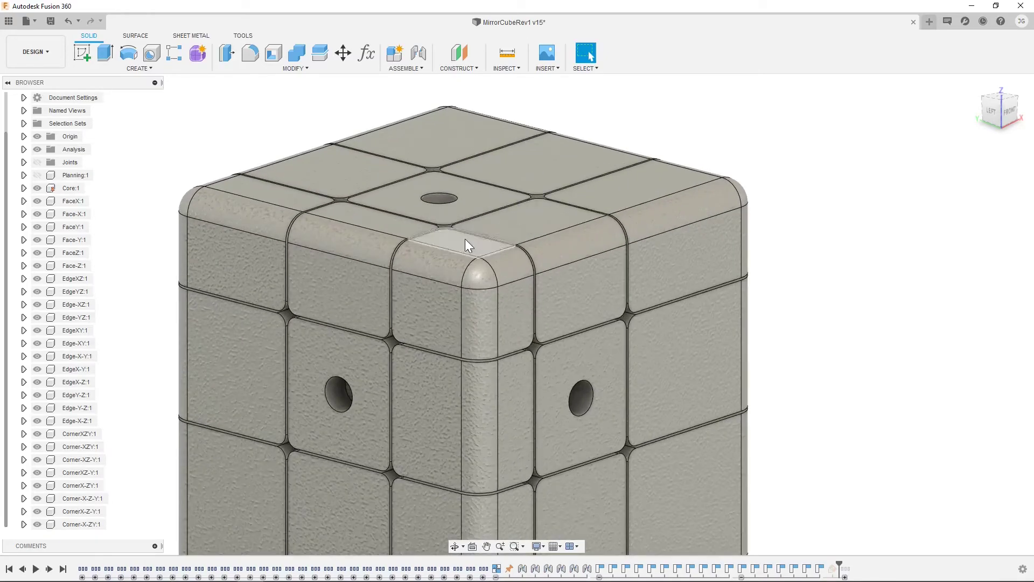
middle_click_drag(458, 261, 810, 218, "shift")
scroll(647, 183, "down", 2)
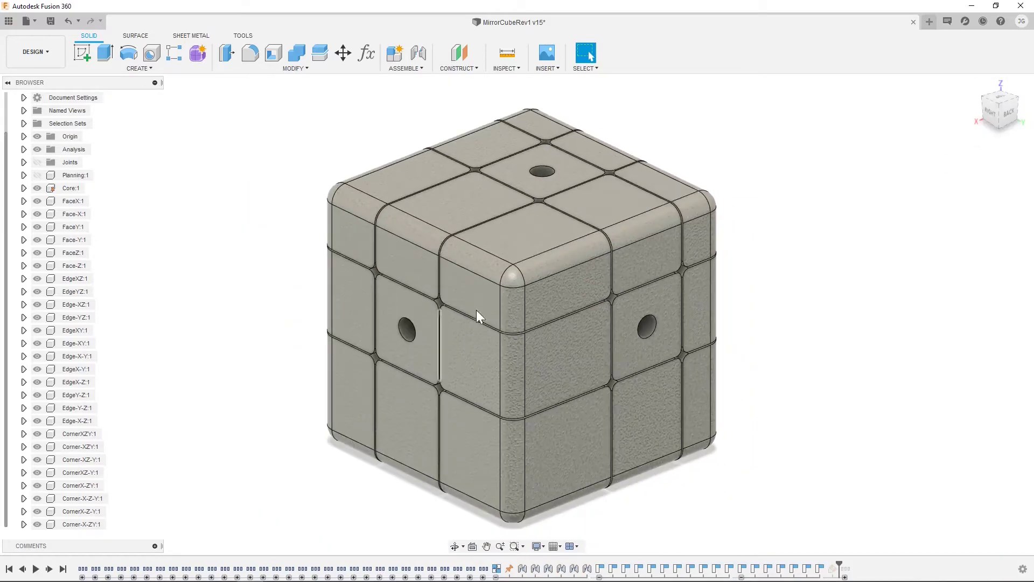
scroll(476, 302, "up", 2)
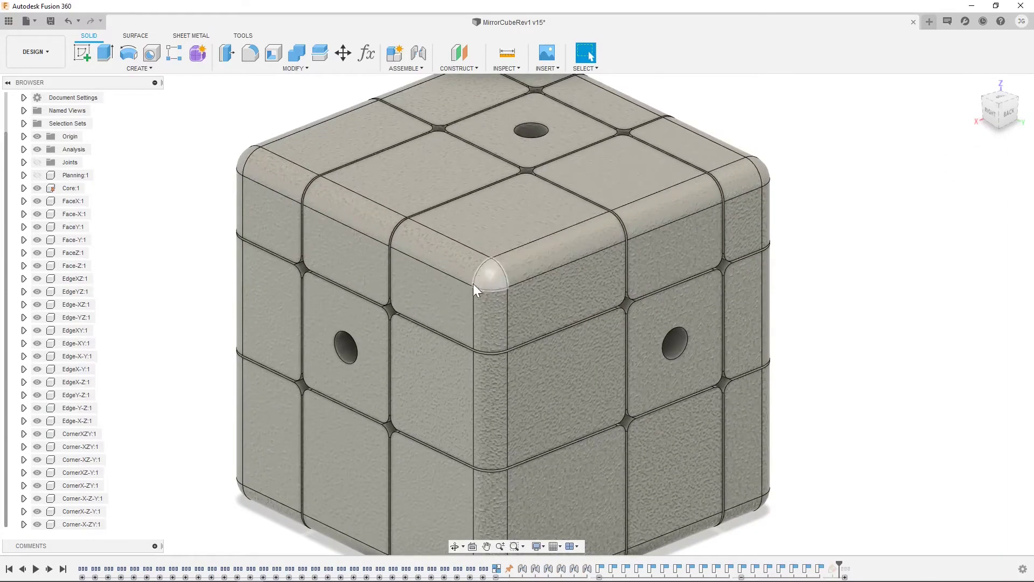
left_click(432, 308)
left_click(520, 218)
left_click(551, 320)
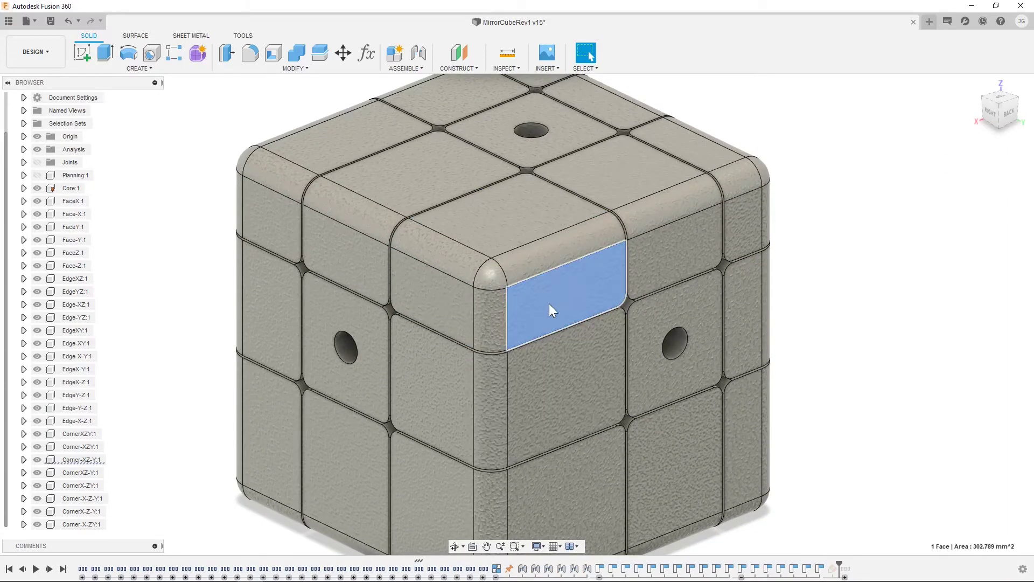
left_click(409, 297)
left_click(526, 205)
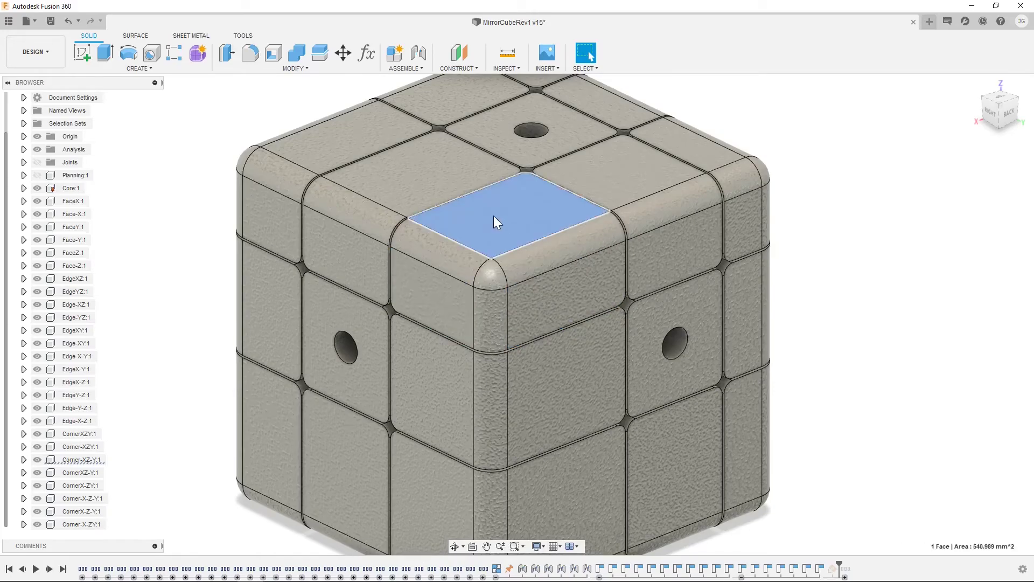
scroll(494, 211, "down", 2)
left_click(871, 254)
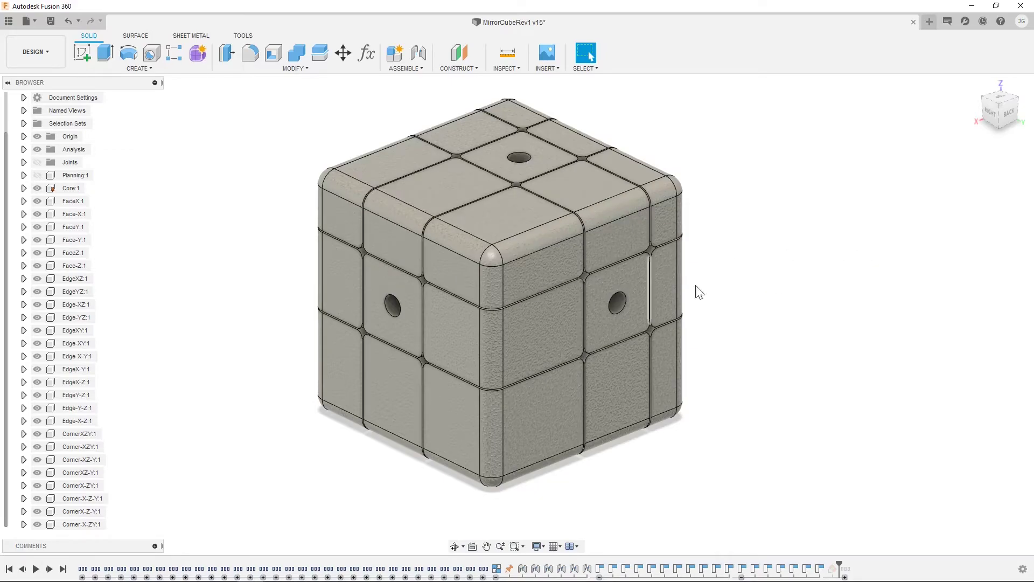
Step: Advance the timeline to its last feature and view the scrambled cube from a three-quarter angle
middle_click_drag(764, 365, 717, 364, "shift")
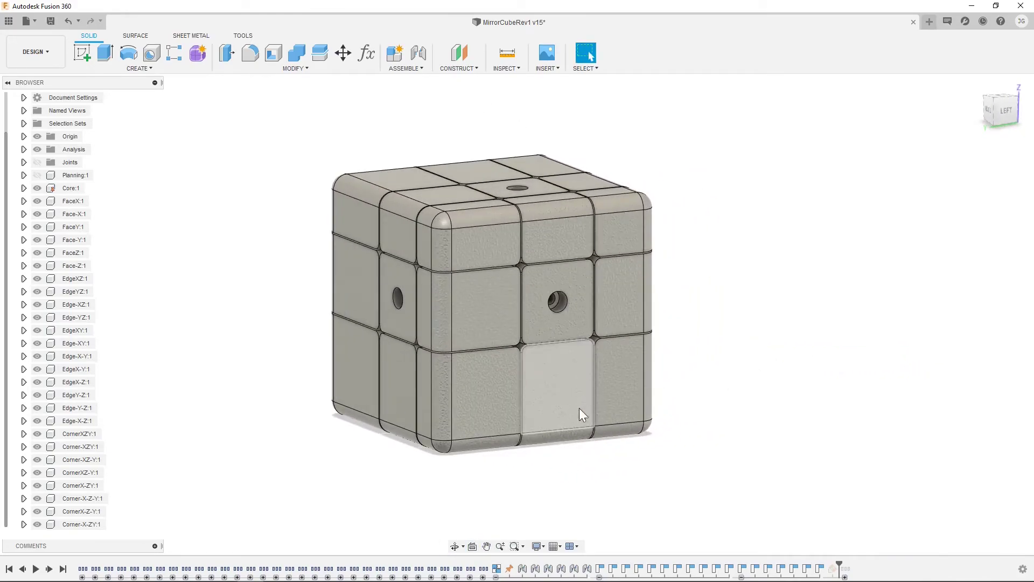
left_click(48, 569)
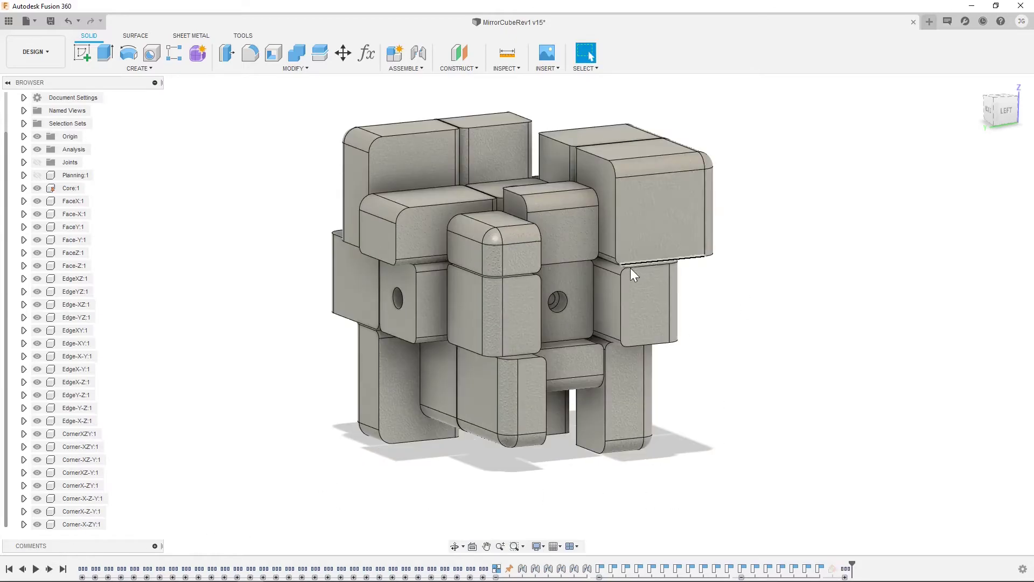
scroll(631, 267, "up", 2)
scroll(411, 211, "down", 2)
middle_click_drag(690, 425, 822, 424, "shift")
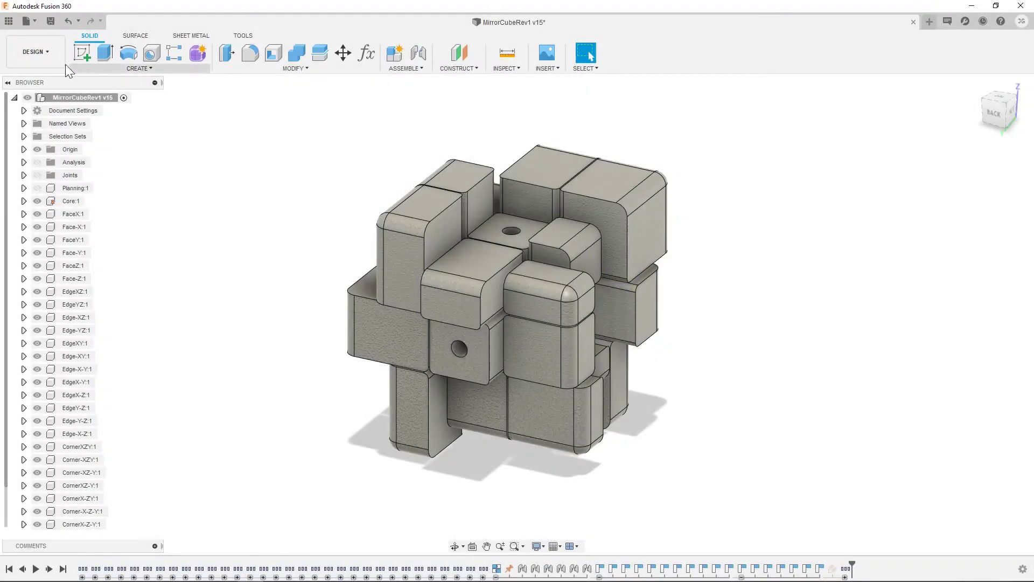
Step: In the Render workspace, apply Stainless Steel - Cast to the cube and show the Environment Library
left_click(43, 54)
left_click(44, 117)
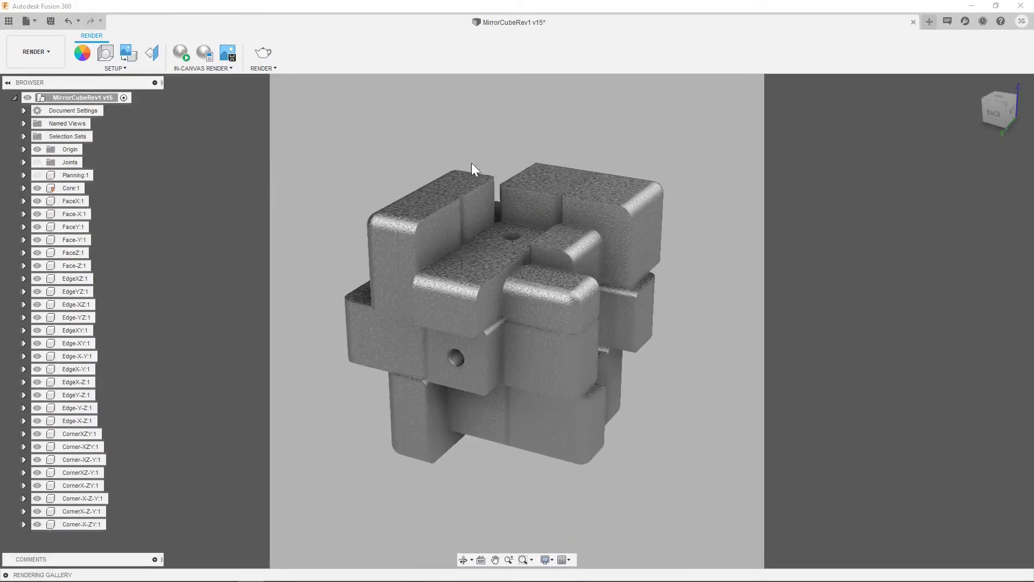
middle_click_drag(561, 149, 604, 133, "shift")
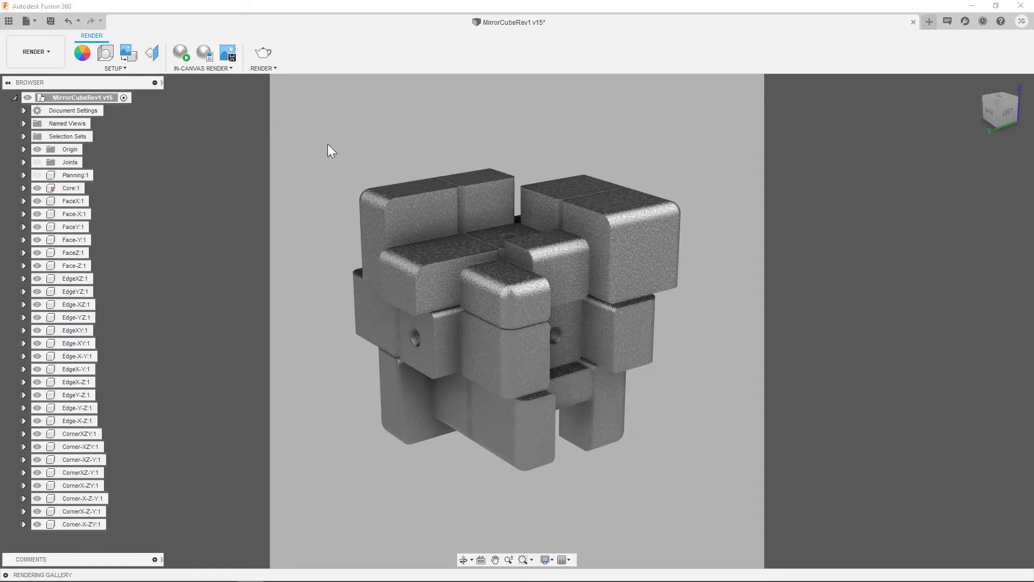
key("a")
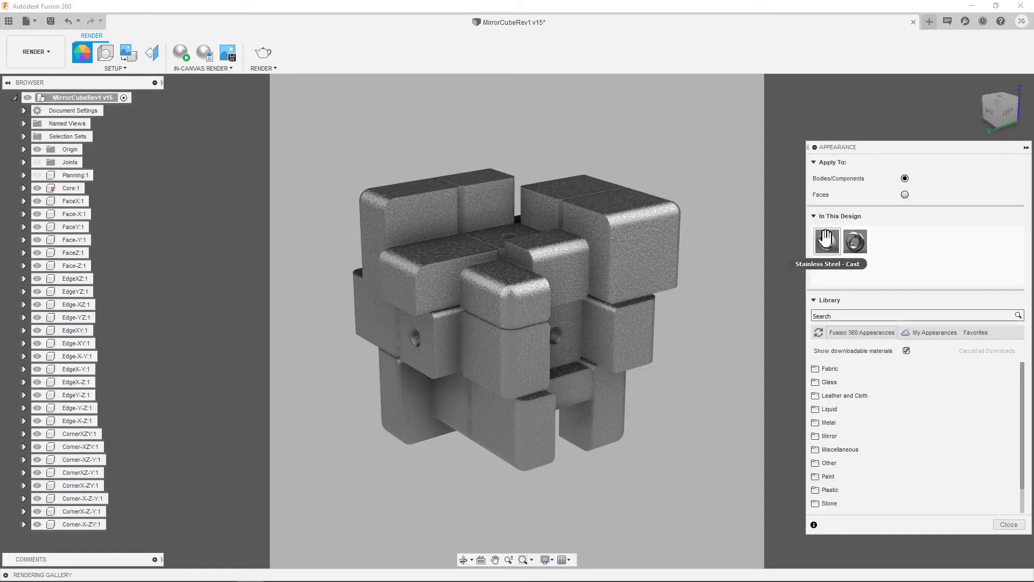
left_click_drag(828, 242, 717, 246)
mouse_move(677, 253)
middle_mouse_down("shift")
mouse_move(718, 246)
mouse_move(628, 284)
mouse_move(633, 316)
mouse_move(663, 294)
mouse_move(663, 261)
mouse_move(673, 272)
middle_mouse_up("shift")
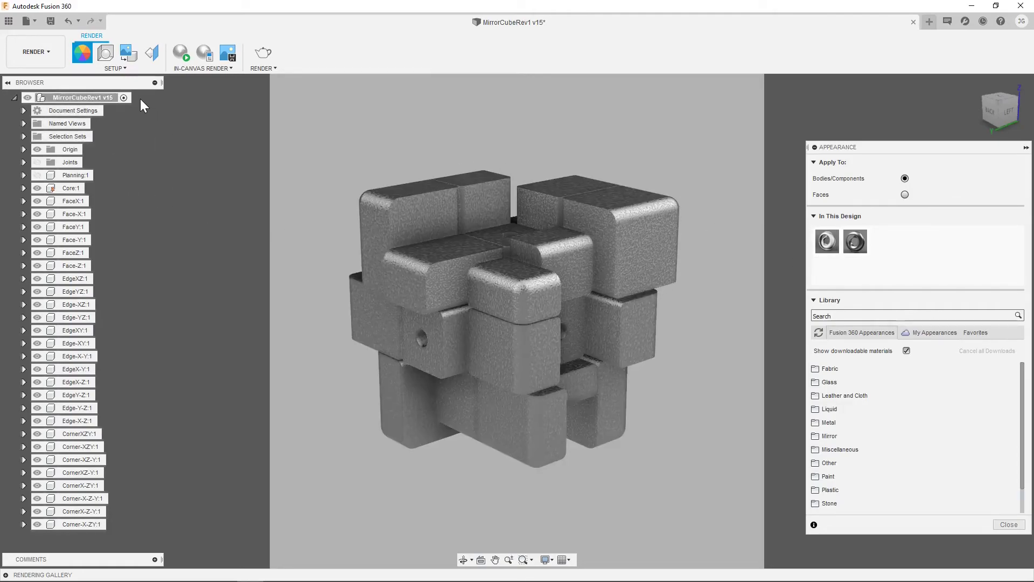
key("s")
left_click(952, 161)
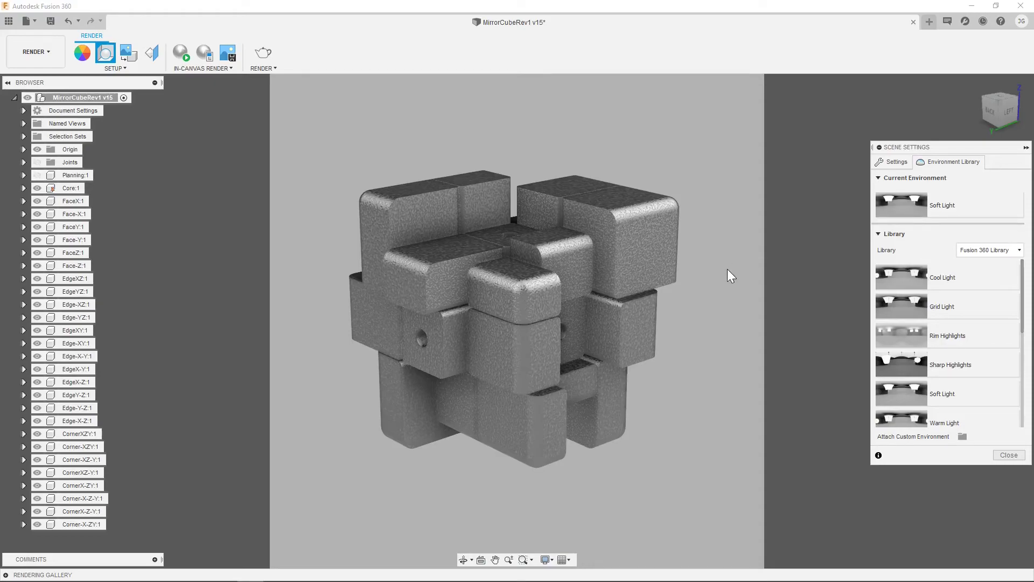
Step: Close Scene Settings and start an in-canvas render preview of the cast-steel cube
key("Escape")
mouse_move(650, 230)
middle_mouse_down("shift")
mouse_move(665, 231)
mouse_move(663, 244)
middle_mouse_up("shift")
left_click(182, 53)
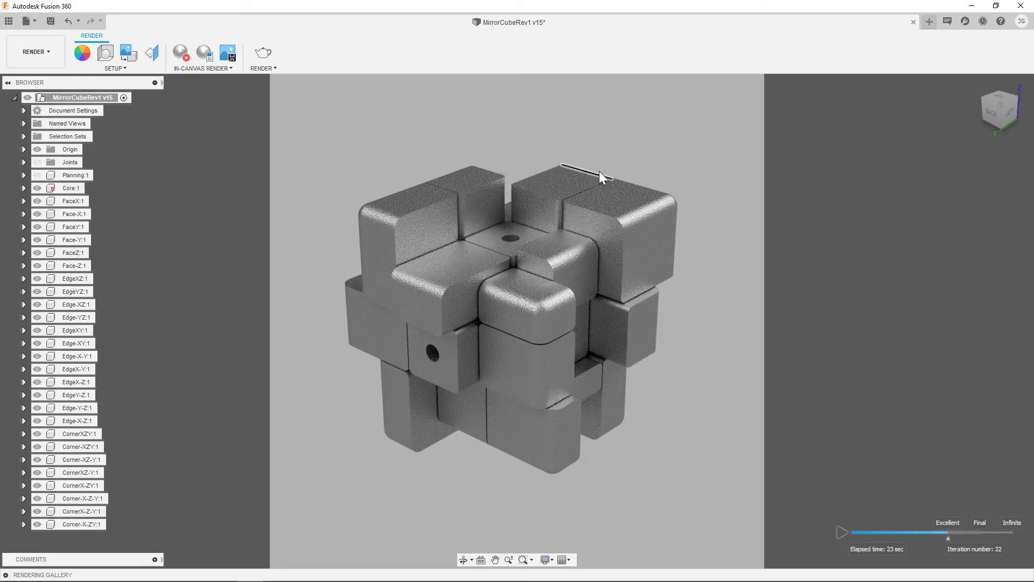
Step: Launch a Local Renderer, Final-quality render at 1080 × 1080 px
left_click(266, 54)
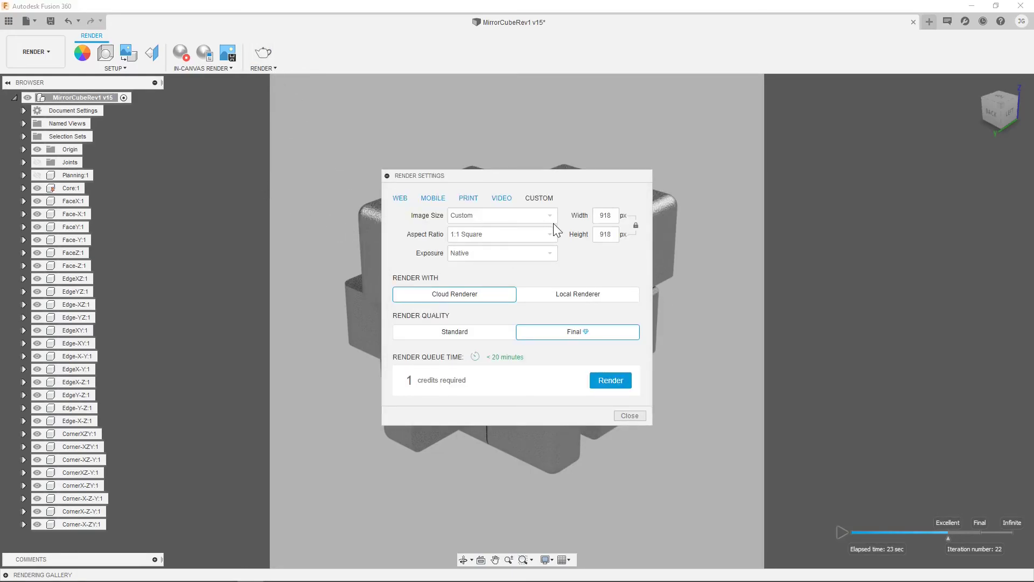
left_click(574, 295)
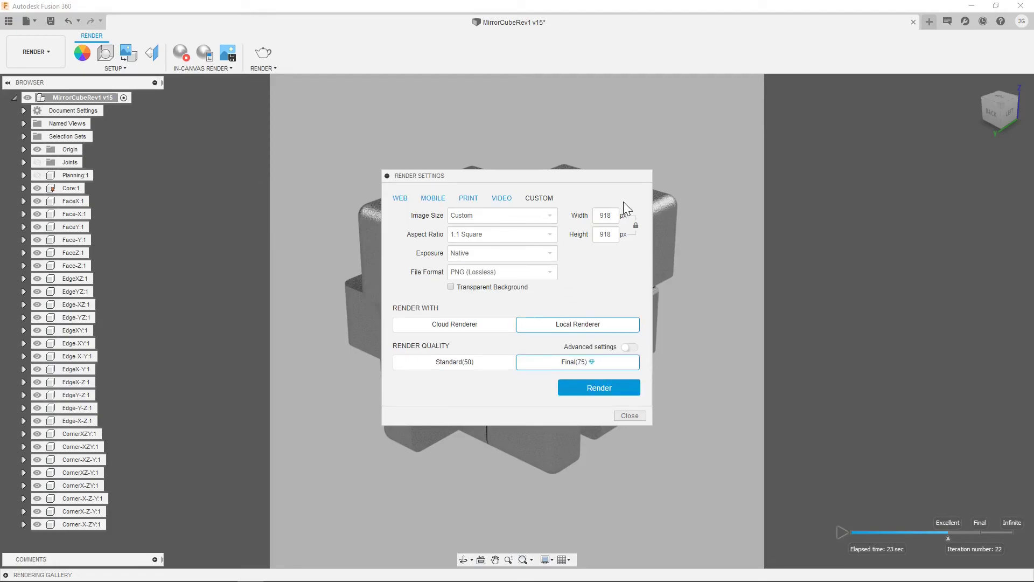
double_click(600, 215)
type("1080")
left_click(593, 263)
left_click(599, 390)
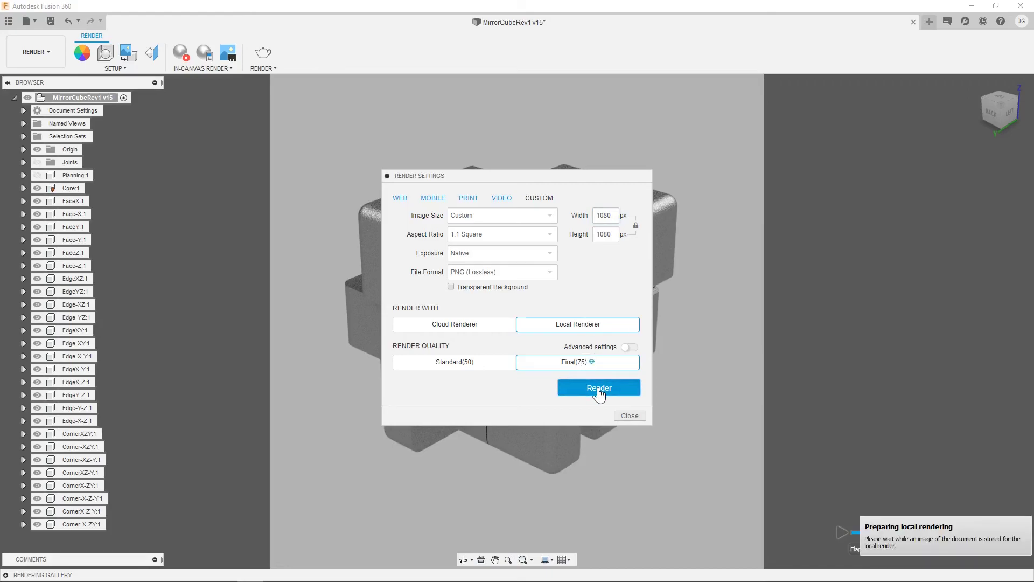